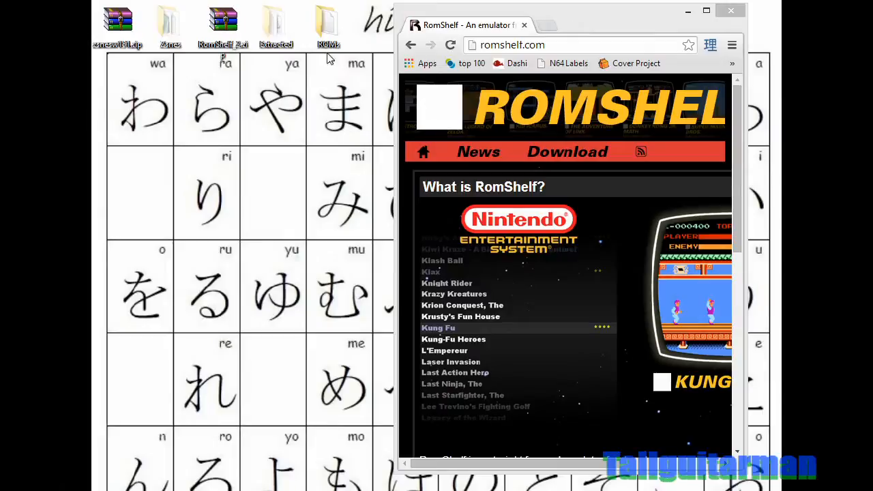
{"action": "left_click_drag", "start_coordinate": [306, 55], "coordinate": [374, 153]}
{"action": "left_click_drag", "start_coordinate": [596, 20], "coordinate": [583, 19]}
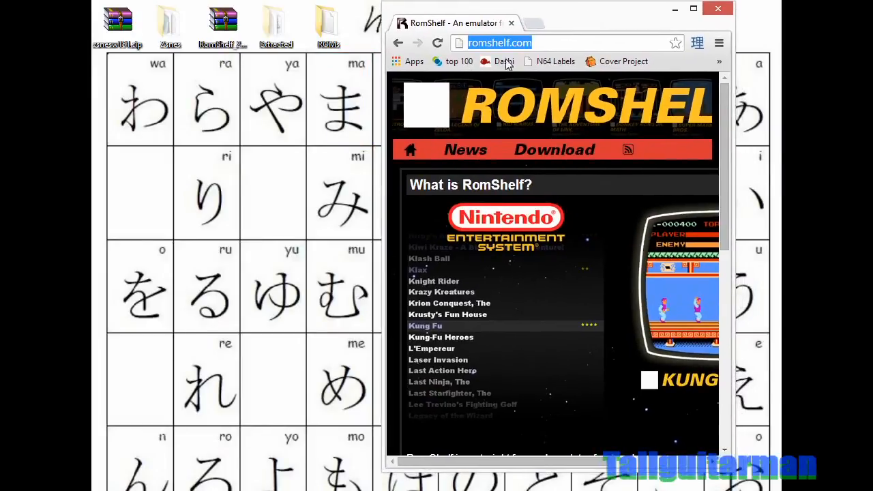
{"action": "left_click", "coordinate": [314, 61]}
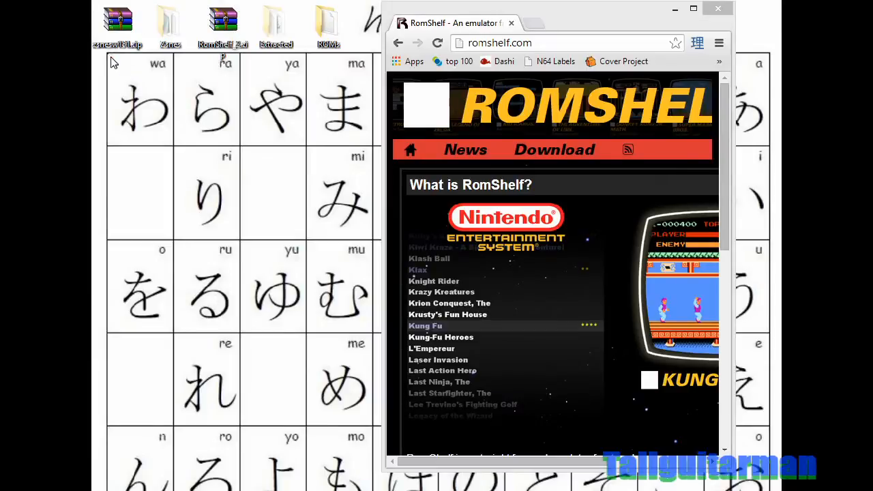
{"action": "left_click_drag", "start_coordinate": [112, 59], "coordinate": [173, 138]}
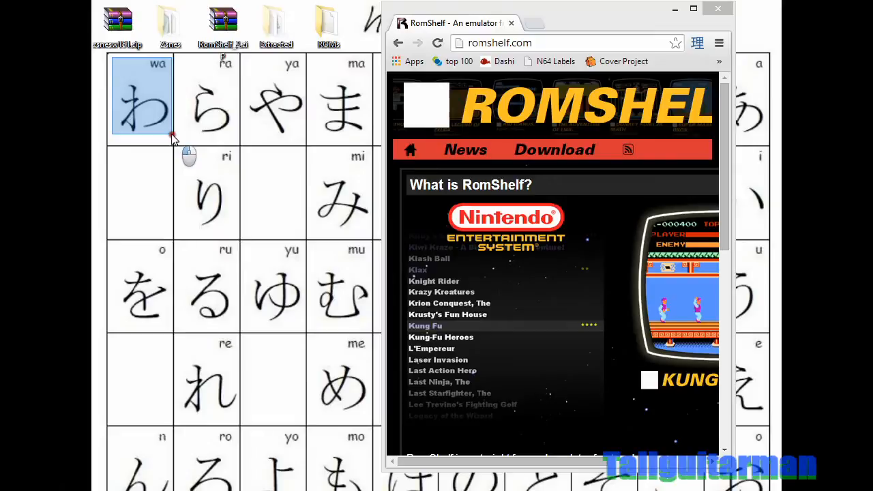
{"action": "left_click_drag", "start_coordinate": [172, 137], "coordinate": [170, 126]}
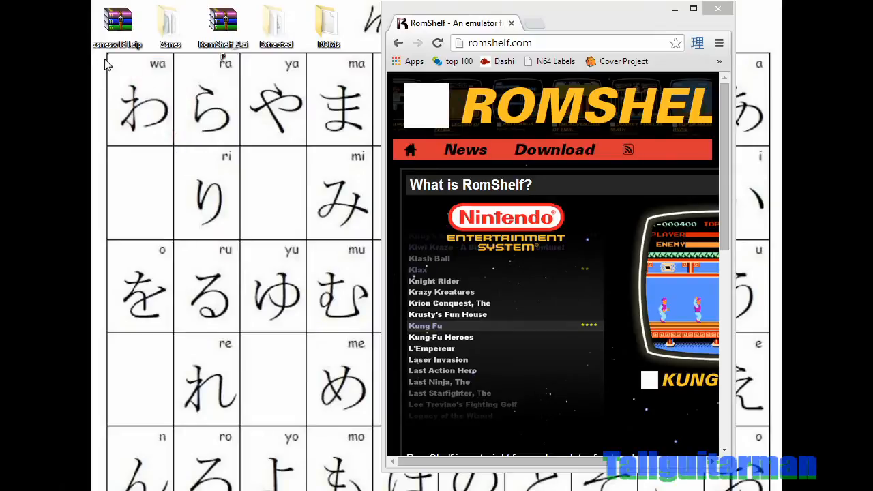
{"action": "left_click_drag", "start_coordinate": [112, 61], "coordinate": [172, 143]}
{"action": "left_click_drag", "start_coordinate": [577, 11], "coordinate": [614, 20]}
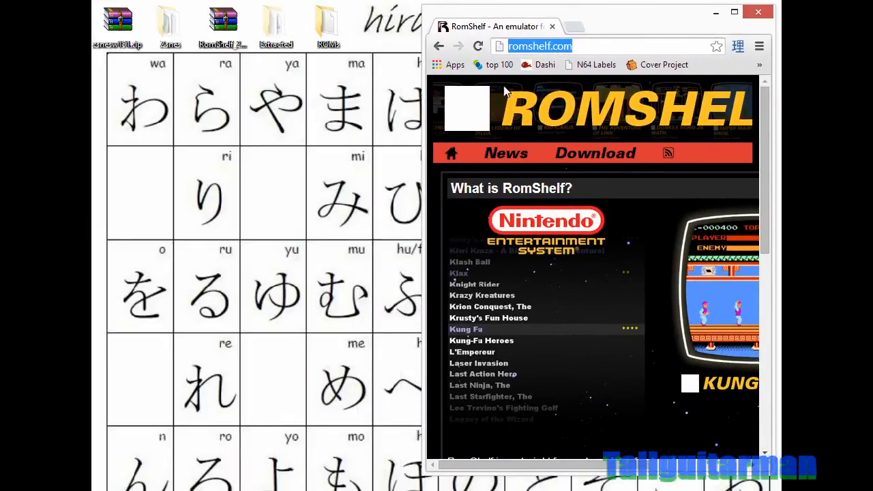
{"action": "left_click", "coordinate": [574, 27]}
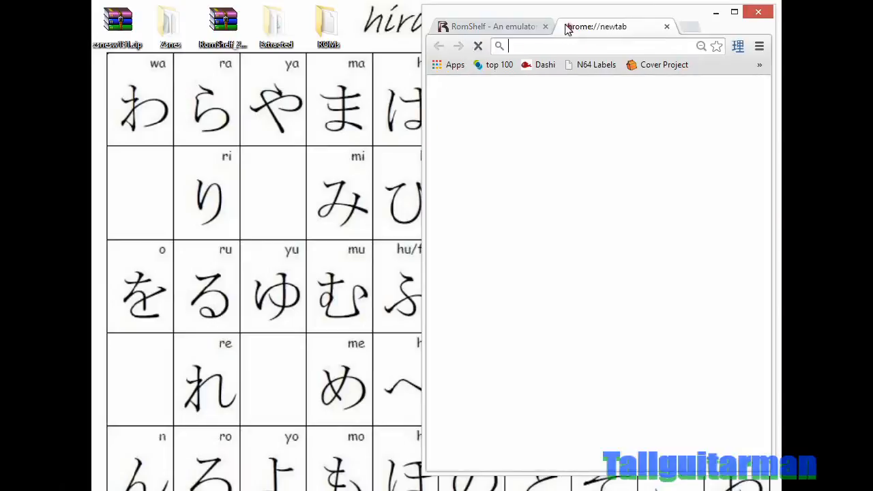
{"action": "left_click", "coordinate": [667, 27]}
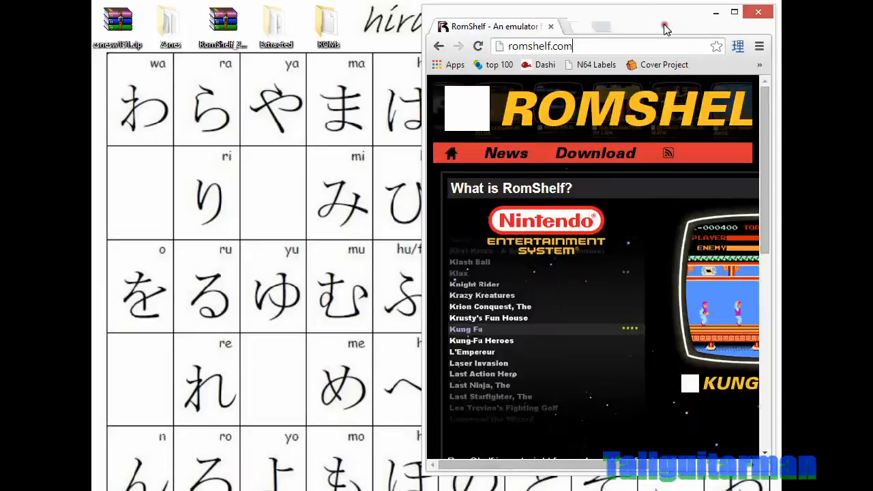
- Open the Download page of romshelf.com, which offers RomShelf v2
{"action": "left_click_drag", "start_coordinate": [509, 46], "coordinate": [588, 49]}
{"action": "left_click", "coordinate": [603, 45]}
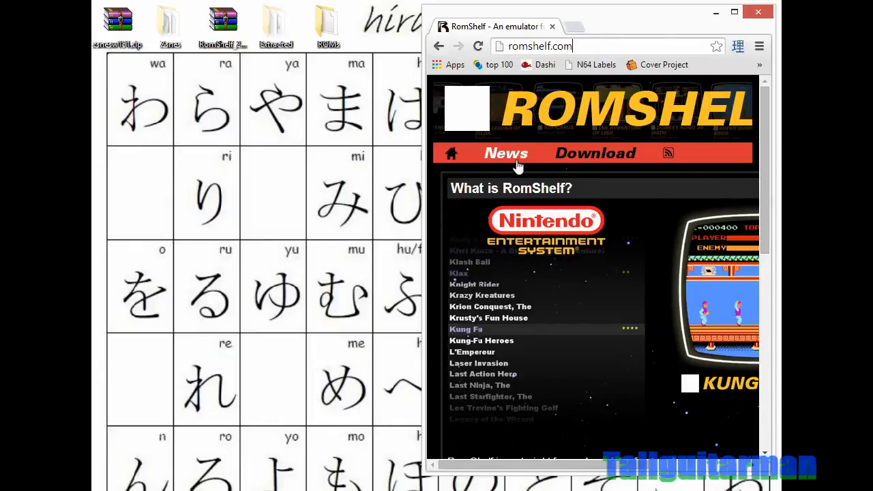
{"action": "left_click", "coordinate": [585, 155]}
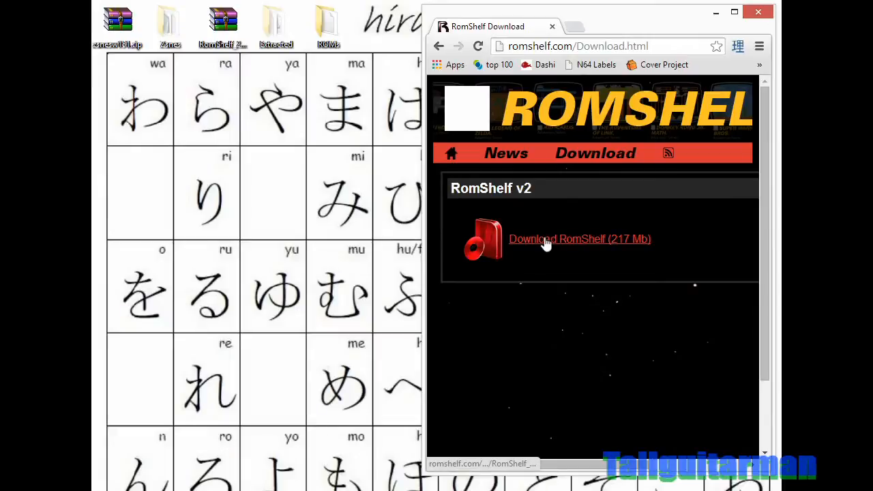
{"action": "left_click", "coordinate": [227, 96]}
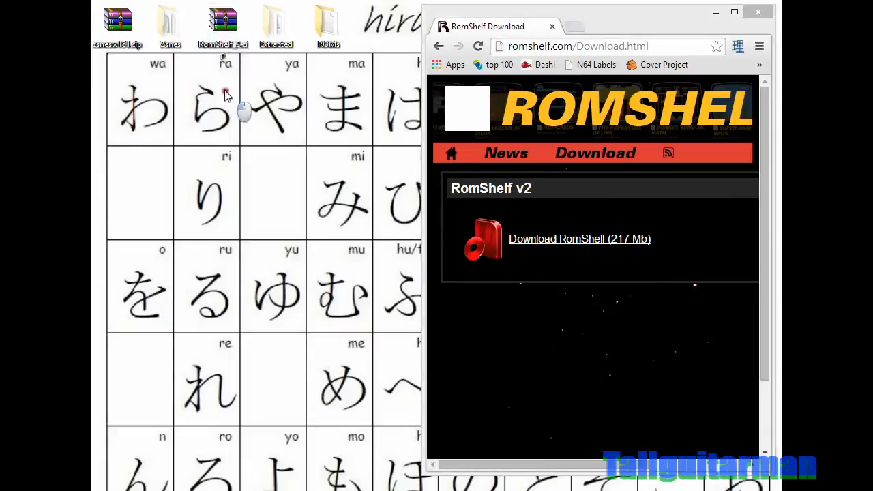
- Open the RomShelf_2.zip archive from the desktop, dismiss the WinRAR licence reminder, look over the contents and close the archive
{"action": "double_click", "coordinate": [220, 26]}
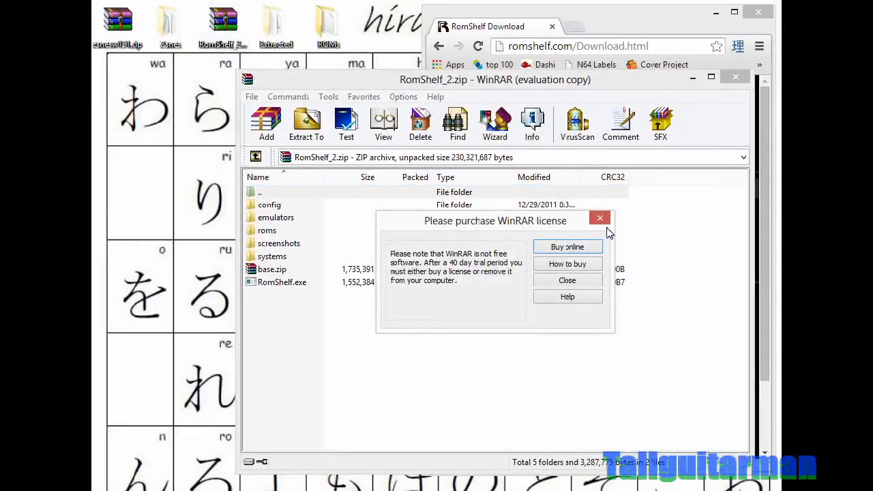
{"action": "left_click", "coordinate": [600, 219]}
{"action": "left_click_drag", "start_coordinate": [371, 365], "coordinate": [262, 234]}
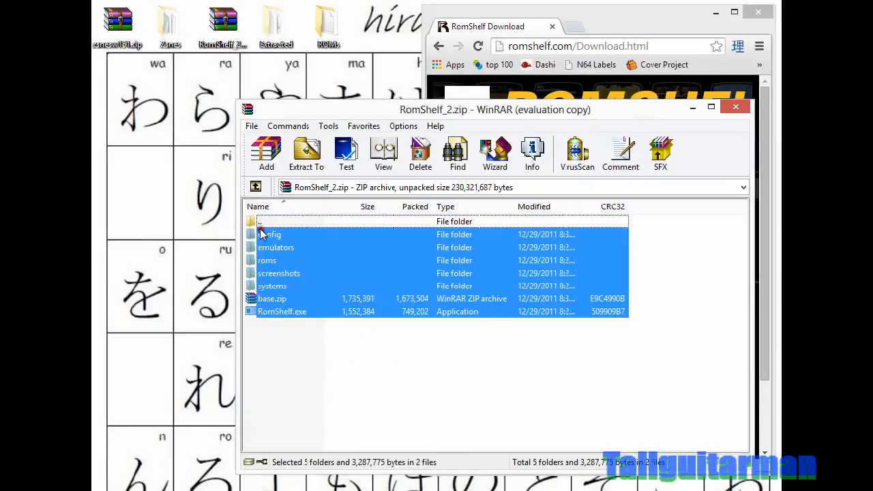
{"action": "left_click_drag", "start_coordinate": [300, 348], "coordinate": [267, 237]}
{"action": "left_click_drag", "start_coordinate": [271, 268], "coordinate": [439, 363]}
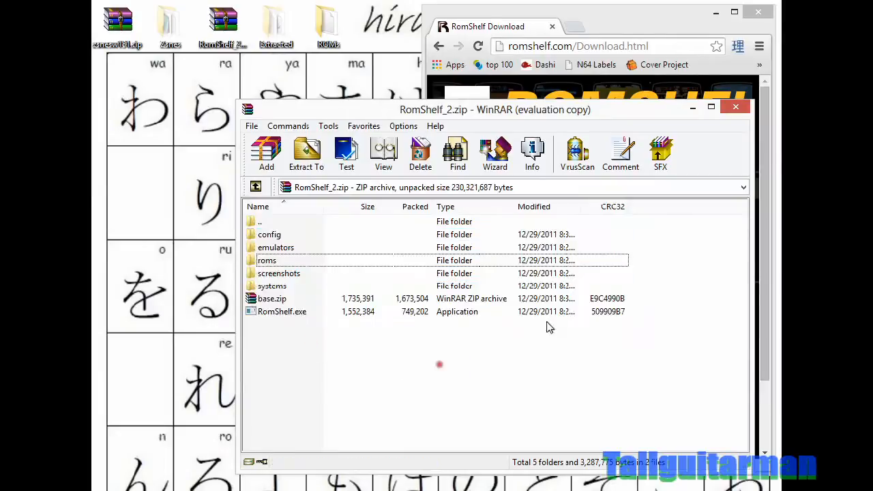
{"action": "left_click", "coordinate": [737, 108]}
- Open the Extracted folder from the desktop and close the browser showing the RomShelf download page
{"action": "double_click", "coordinate": [273, 36]}
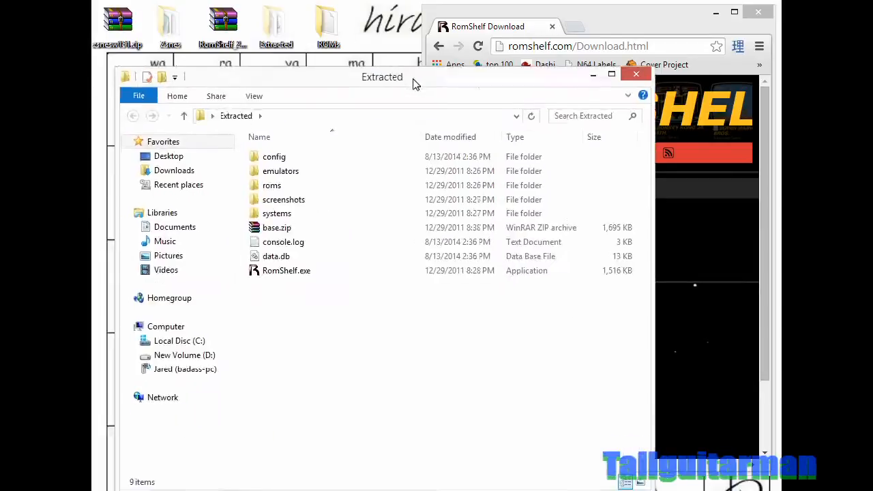
{"action": "left_click_drag", "start_coordinate": [411, 81], "coordinate": [533, 55]}
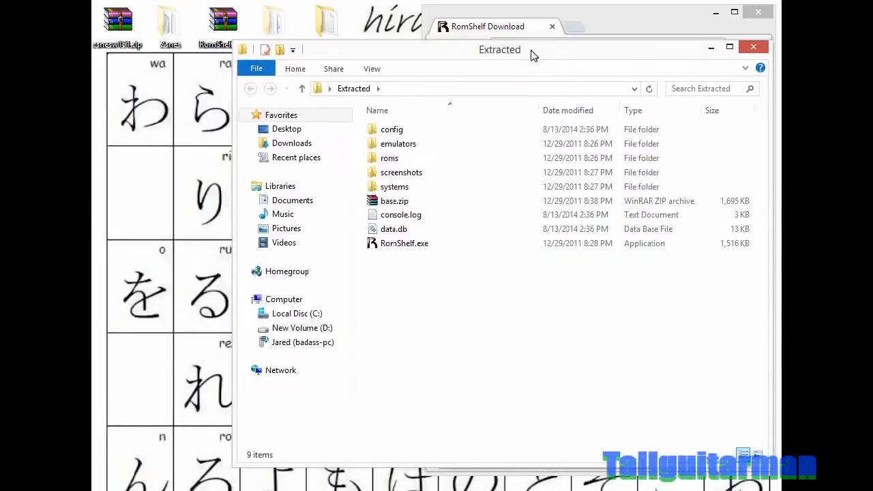
{"action": "left_click", "coordinate": [393, 232]}
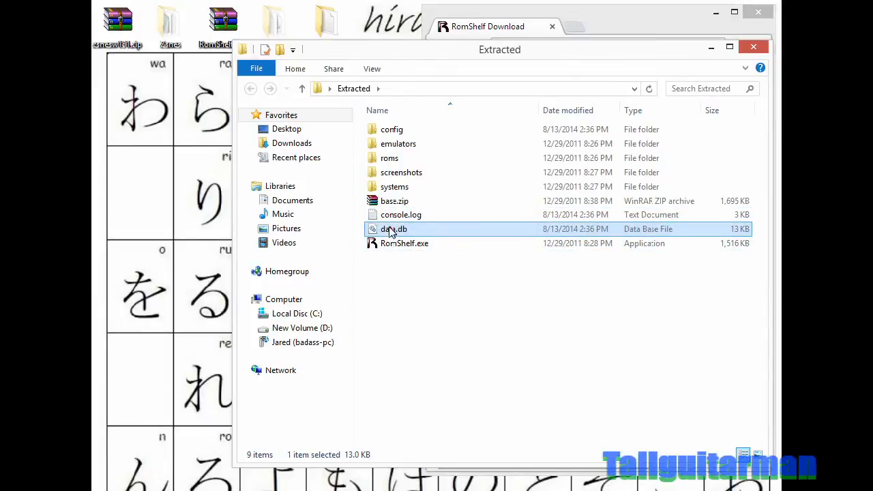
{"action": "left_click", "coordinate": [400, 293]}
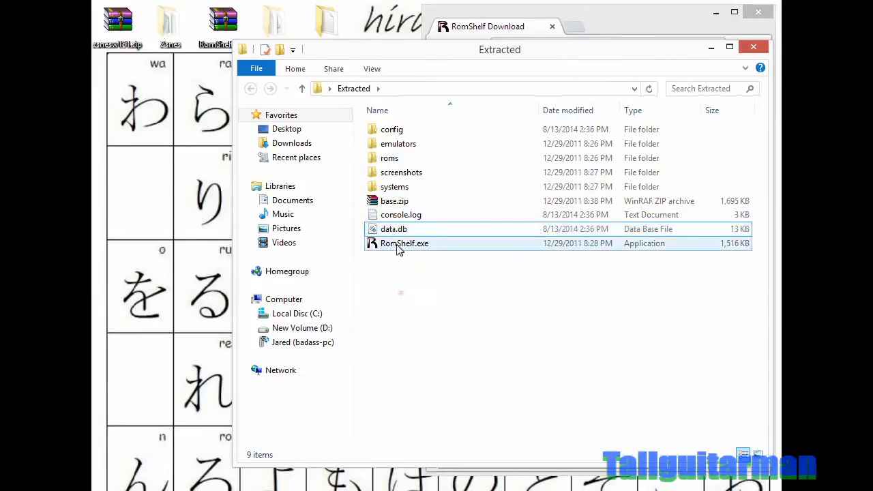
{"action": "left_click_drag", "start_coordinate": [562, 59], "coordinate": [541, 49]}
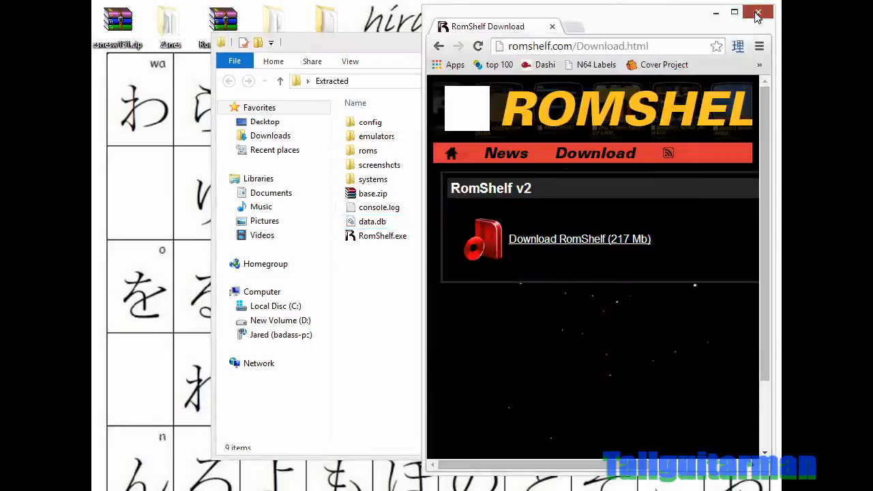
{"action": "left_click", "coordinate": [757, 14]}
- Launch RomShelf.exe from the Extracted folder and close the folder window behind it
{"action": "left_click_drag", "start_coordinate": [558, 49], "coordinate": [522, 81]}
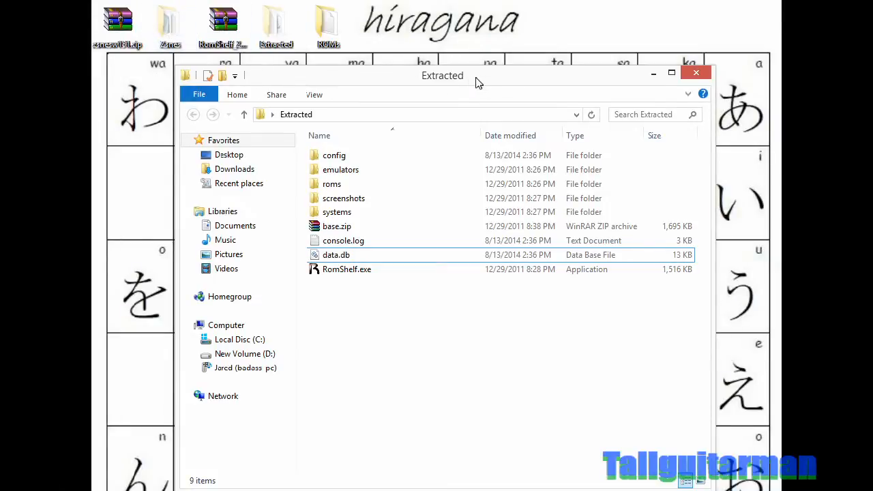
{"action": "mouse_move", "coordinate": [478, 82]}
{"action": "left_mouse_down"}
{"action": "mouse_move", "coordinate": [467, 18]}
{"action": "mouse_move", "coordinate": [479, 81]}
{"action": "left_mouse_up"}
{"action": "left_click", "coordinate": [480, 42]}
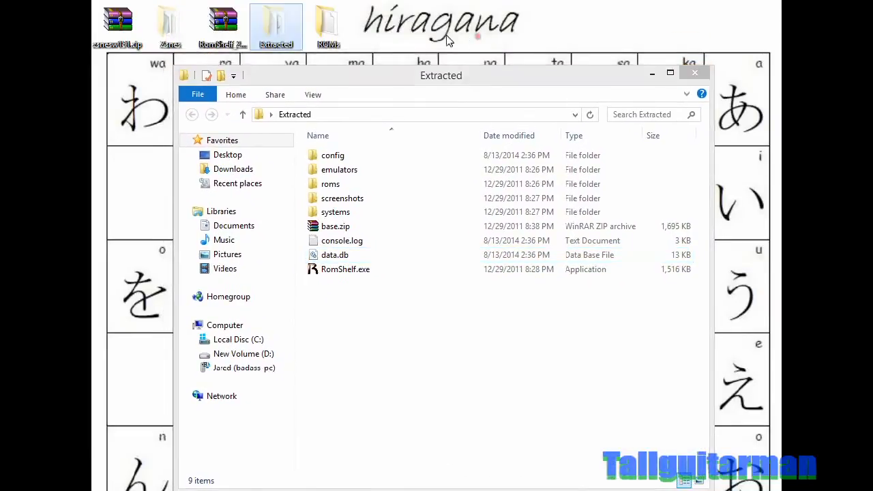
{"action": "left_click", "coordinate": [346, 303]}
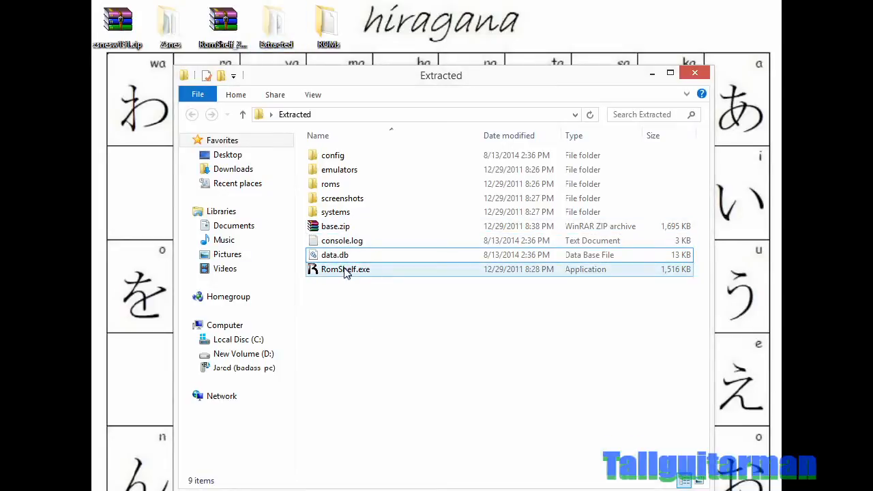
{"action": "left_click", "coordinate": [346, 271]}
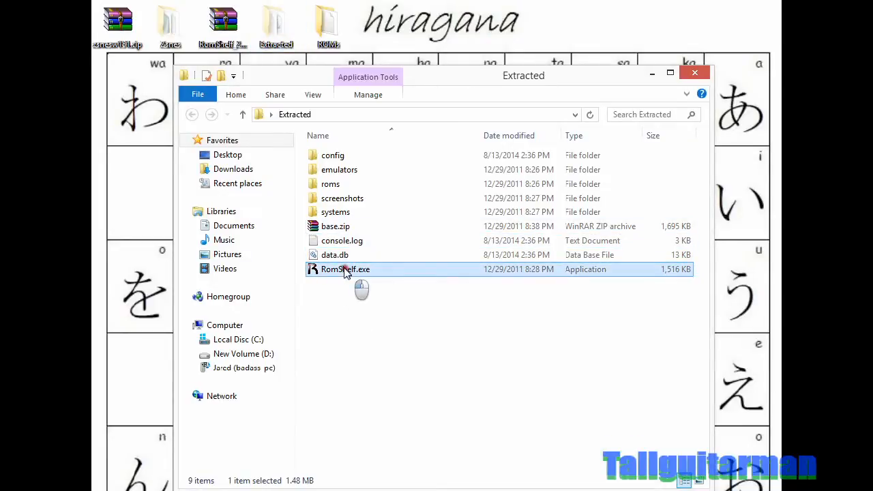
{"action": "left_click", "coordinate": [696, 74]}
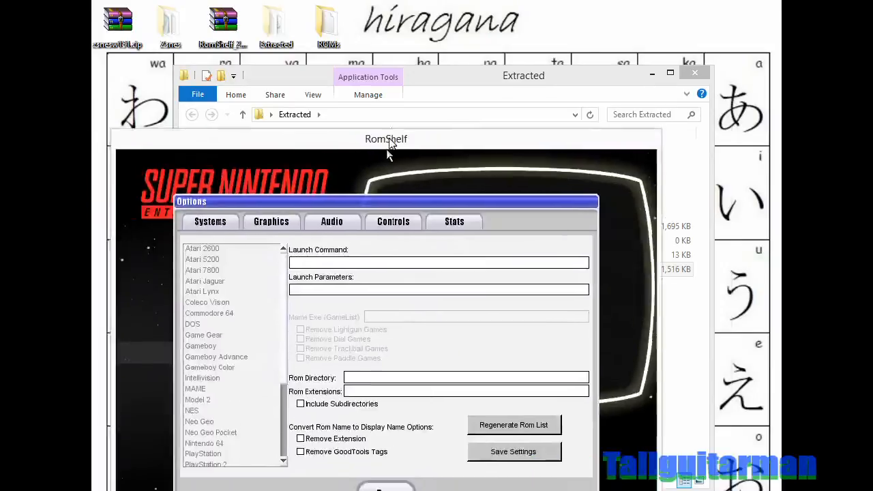
{"action": "left_click_drag", "start_coordinate": [390, 139], "coordinate": [457, 110]}
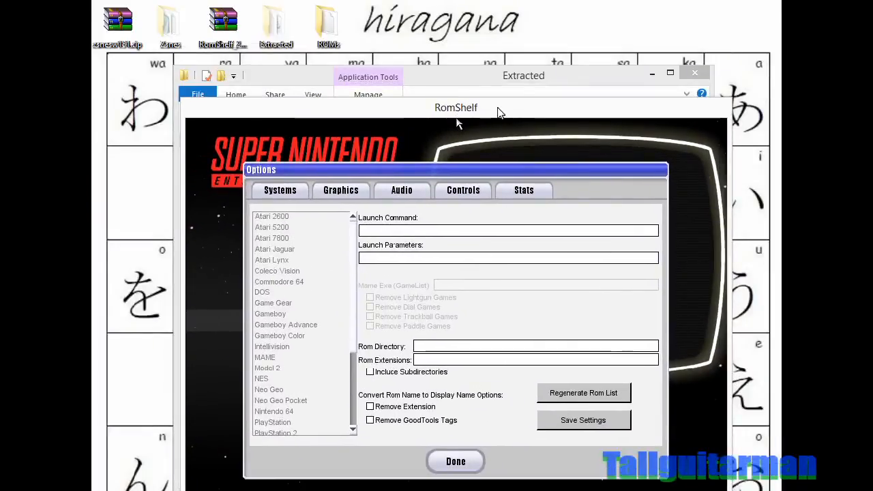
{"action": "left_click", "coordinate": [696, 73]}
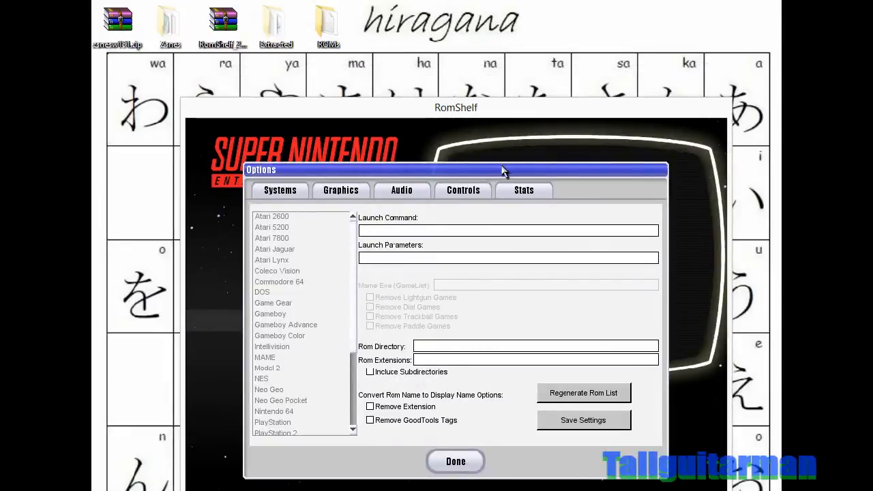
- Dismiss the Escape Menu and close the Options dialog to reach RomShelf's main screen
{"action": "key", "text": "Escape"}
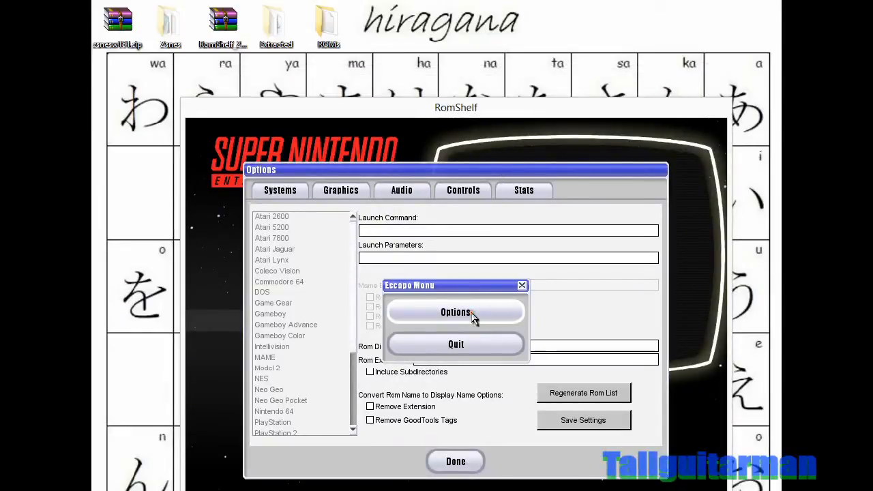
{"action": "left_click", "coordinate": [523, 287]}
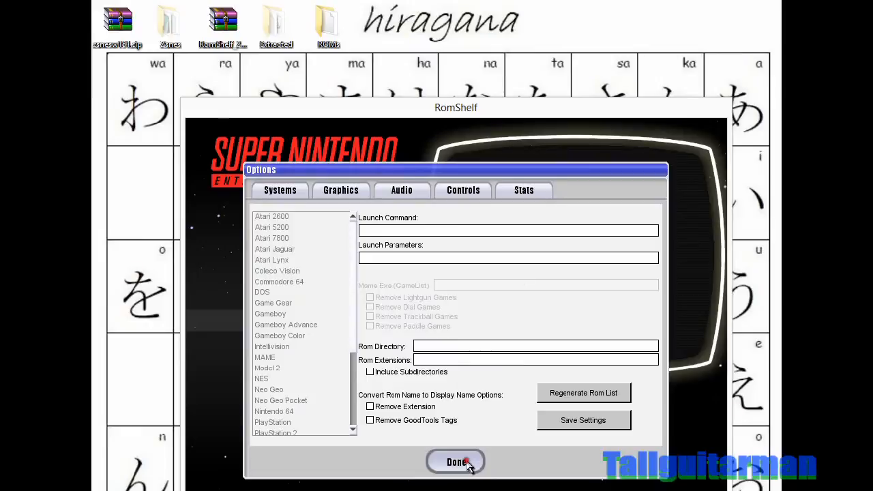
{"action": "left_click", "coordinate": [477, 462]}
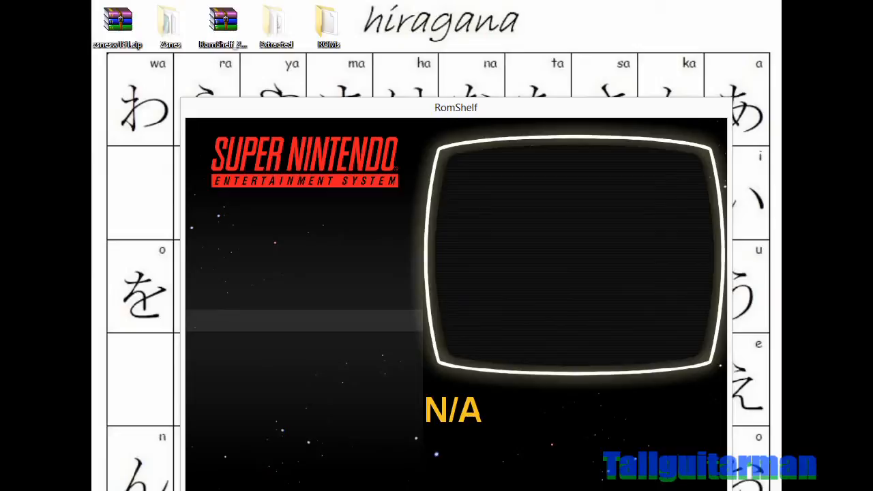
- Bring up the Escape Menu from the main screen and reopen the Options dialog
{"action": "key", "text": "Escape"}
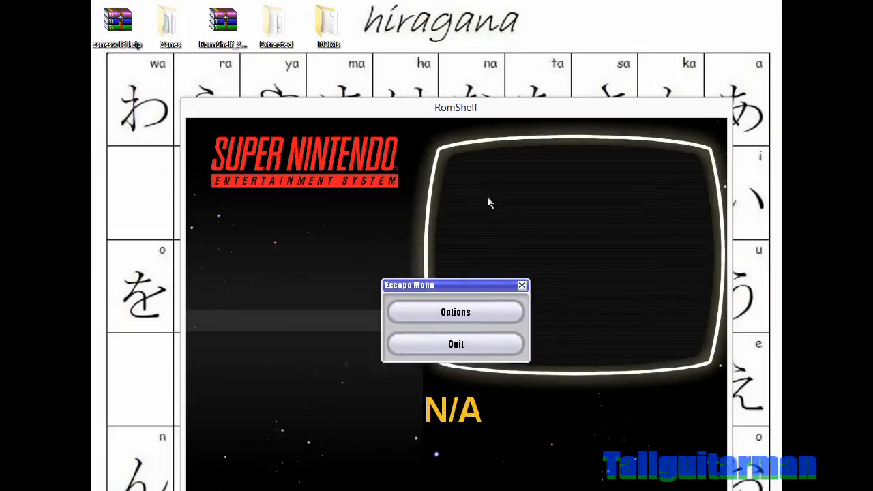
{"action": "left_click_drag", "start_coordinate": [496, 113], "coordinate": [494, 82]}
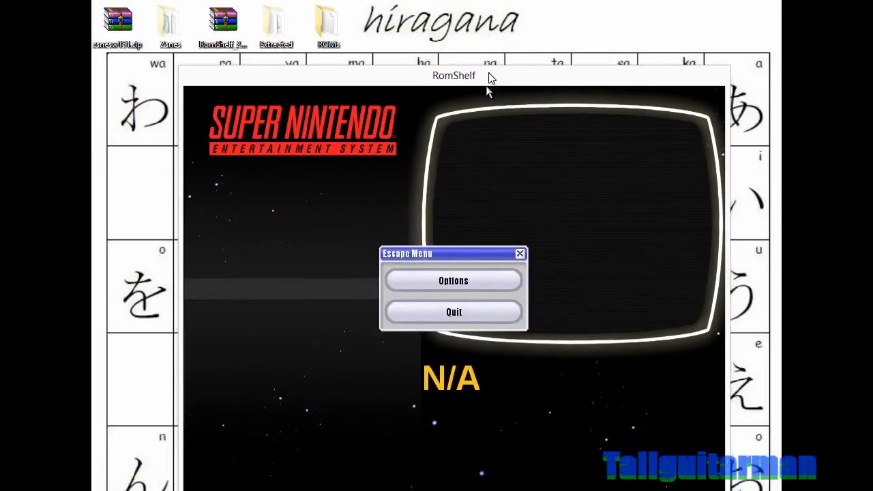
{"action": "left_click", "coordinate": [452, 282]}
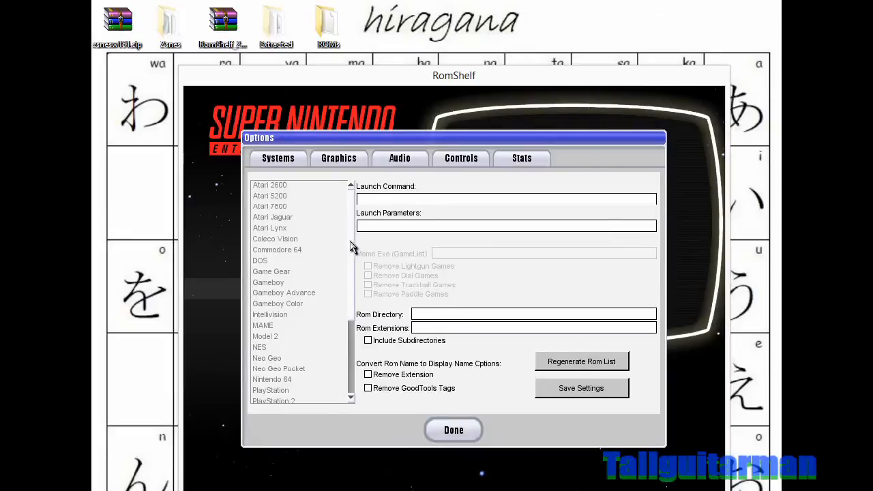
- Examine the launch and ROM settings for the Atari 2600, Atari 7800 and Commodore 64 systems
{"action": "mouse_move", "coordinate": [351, 232]}
{"action": "left_mouse_down"}
{"action": "mouse_move", "coordinate": [353, 339]}
{"action": "mouse_move", "coordinate": [361, 240]}
{"action": "left_mouse_up"}
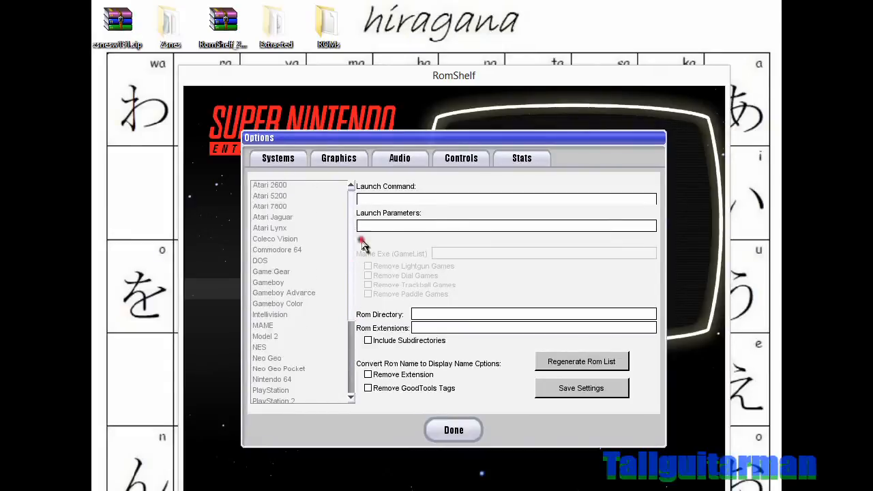
{"action": "left_click", "coordinate": [277, 186]}
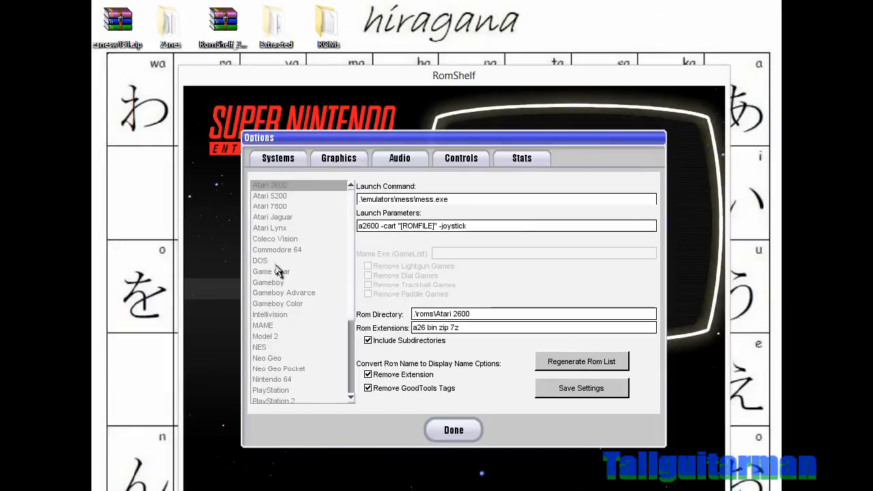
{"action": "left_click", "coordinate": [279, 207]}
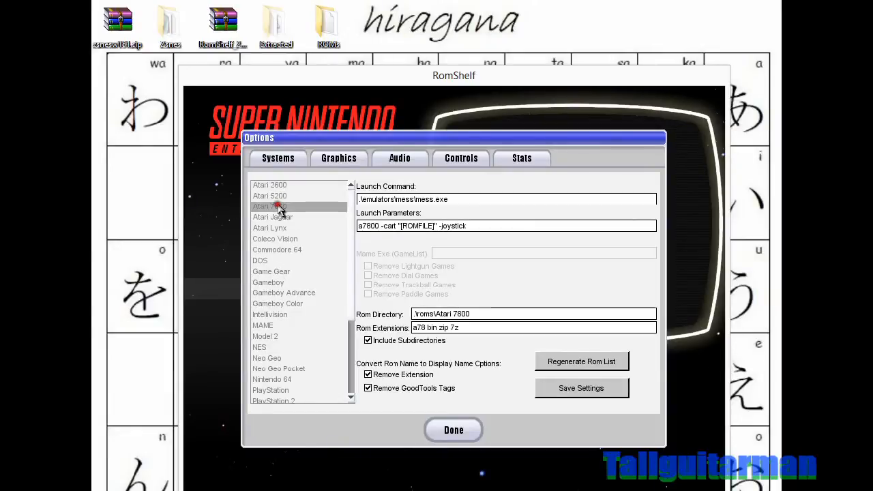
{"action": "left_click", "coordinate": [266, 251]}
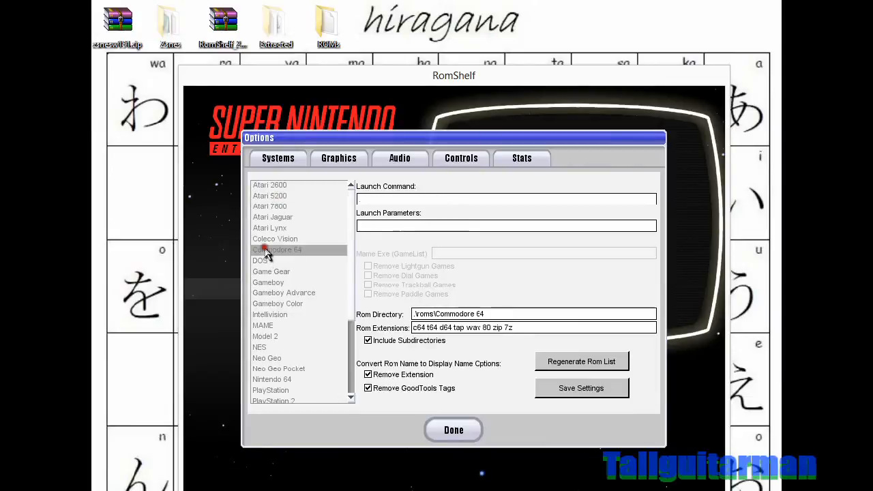
- Examine the launch and ROM settings for the Atari 2600, Gameboy Advance, Gameboy Color and Sega Genesis systems
{"action": "left_click", "coordinate": [275, 187]}
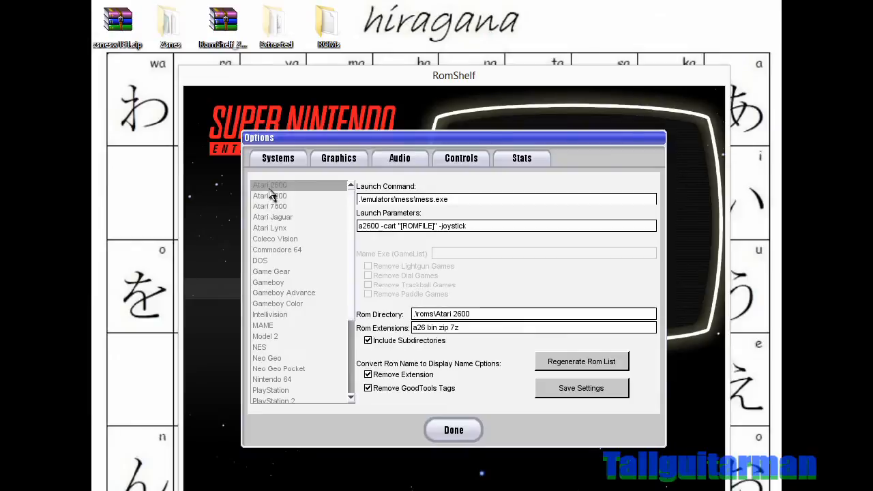
{"action": "left_click", "coordinate": [276, 294]}
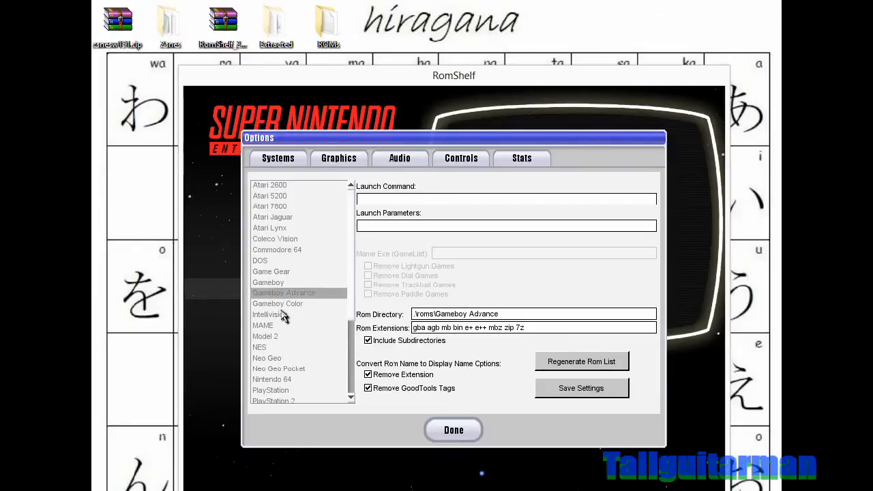
{"action": "left_click", "coordinate": [281, 305]}
{"action": "left_click", "coordinate": [278, 293]}
{"action": "left_click_drag", "start_coordinate": [353, 303], "coordinate": [344, 379]}
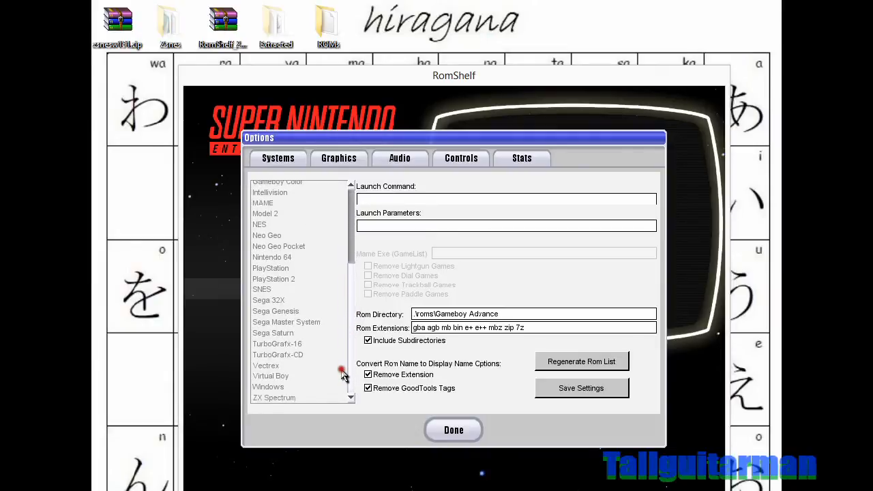
{"action": "left_click", "coordinate": [292, 311]}
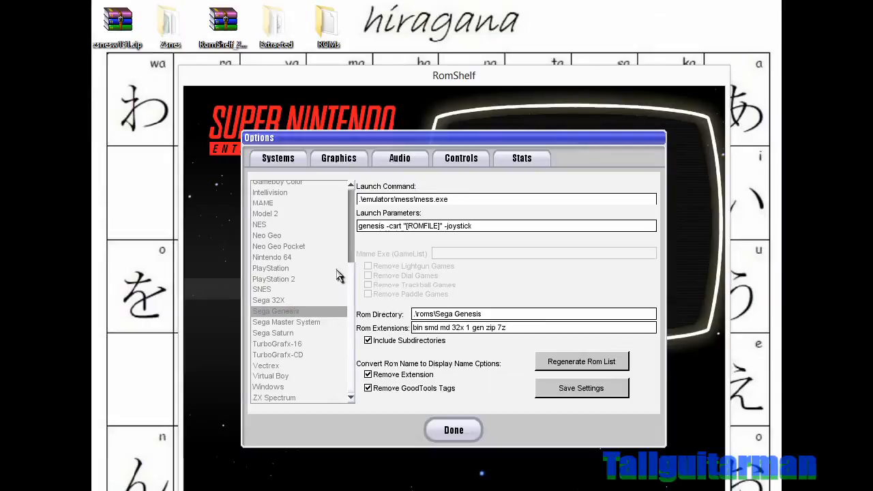
{"action": "left_click_drag", "start_coordinate": [350, 279], "coordinate": [365, 170]}
{"action": "left_click_drag", "start_coordinate": [350, 297], "coordinate": [357, 228]}
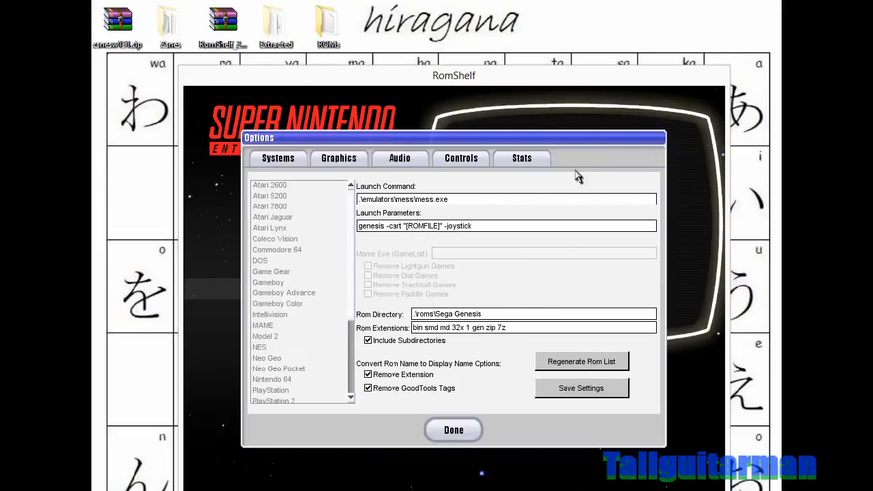
- Move the RomShelf window clear of the desktop icons and open the Zsnes folder to locate zsnesw.exe
{"action": "left_click_drag", "start_coordinate": [538, 145], "coordinate": [540, 160]}
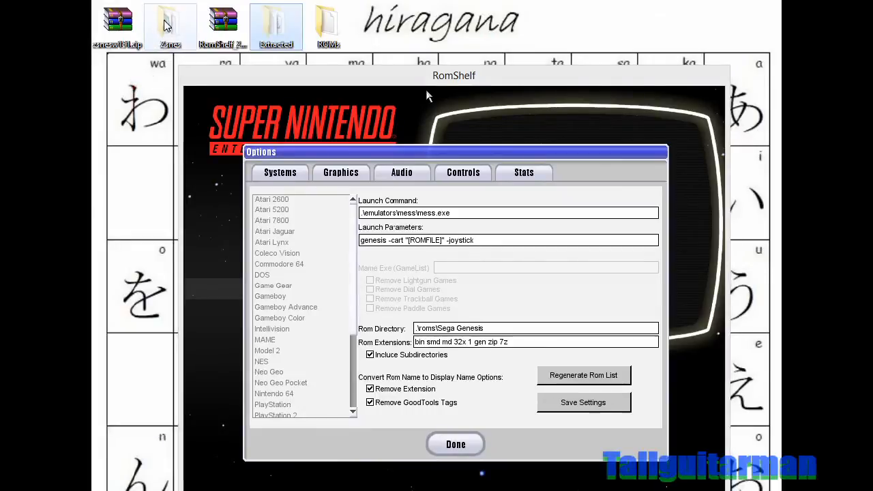
{"action": "left_click_drag", "start_coordinate": [622, 84], "coordinate": [634, 124]}
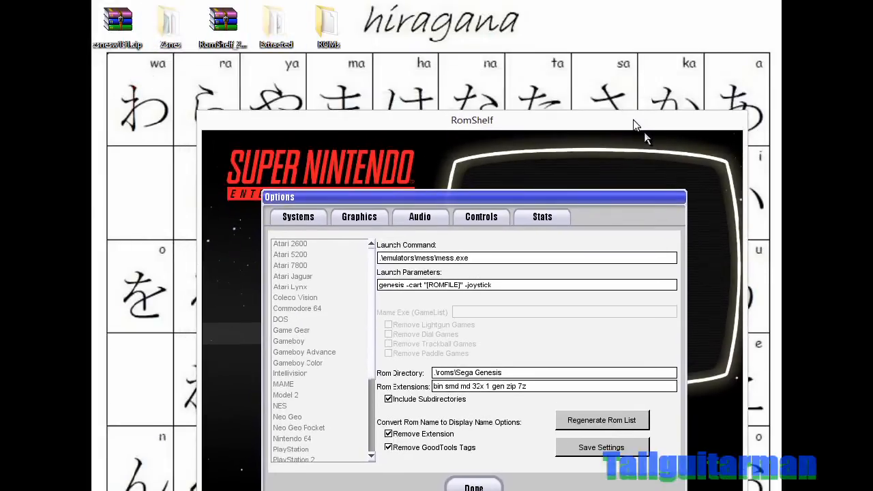
{"action": "double_click", "coordinate": [172, 45]}
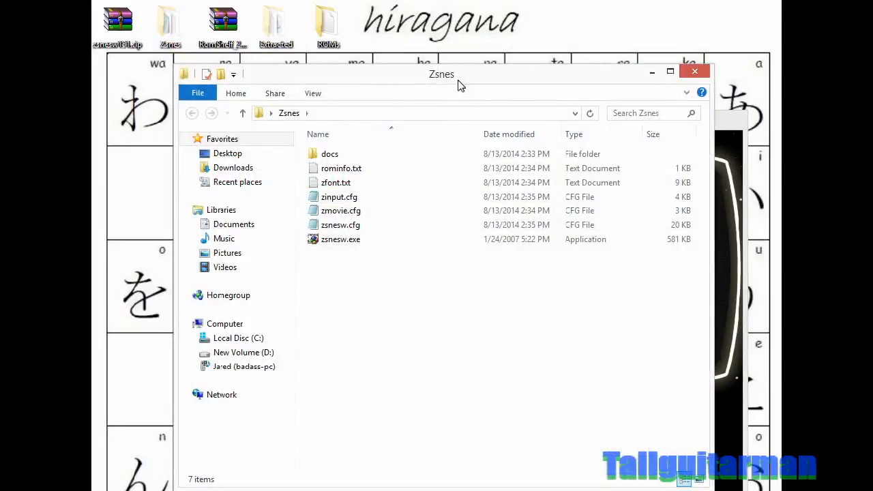
{"action": "left_click_drag", "start_coordinate": [459, 84], "coordinate": [447, 113]}
{"action": "left_click_drag", "start_coordinate": [326, 327], "coordinate": [316, 293]}
{"action": "left_click", "coordinate": [326, 270]}
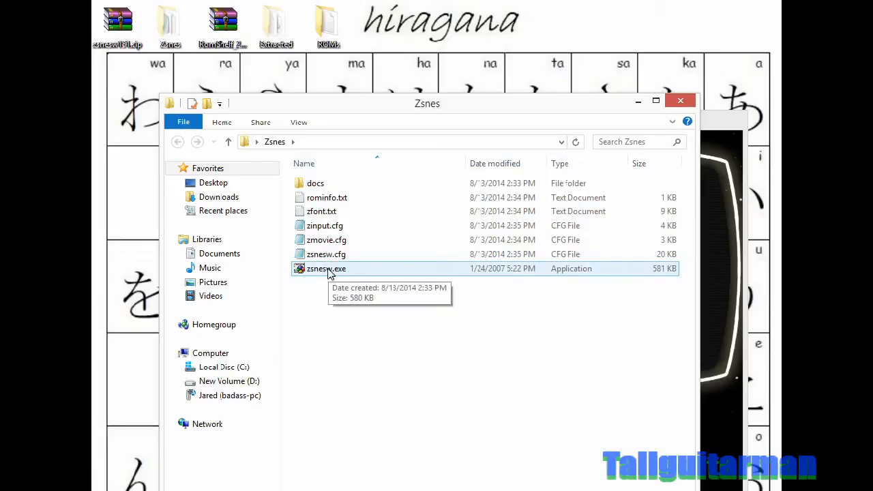
- Copy the address of the Zsnes folder and return to the RomShelf options
{"action": "right_click", "coordinate": [301, 145]}
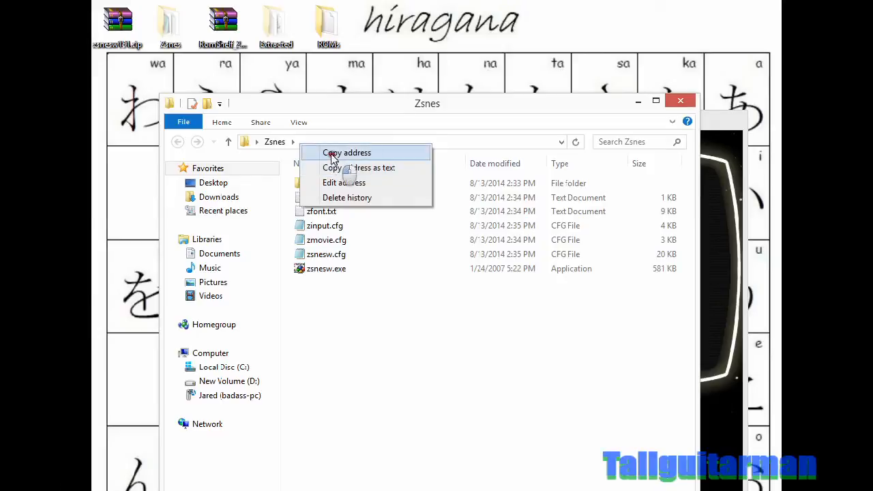
{"action": "left_click", "coordinate": [330, 153]}
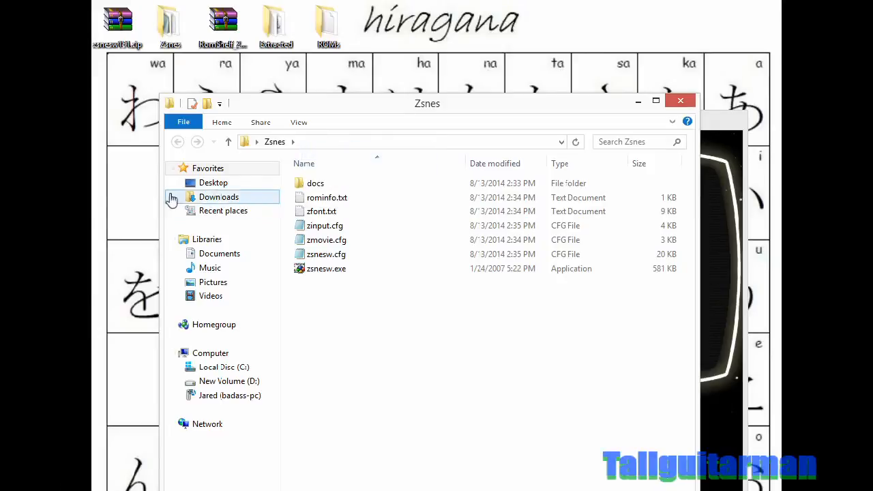
{"action": "left_click", "coordinate": [307, 146]}
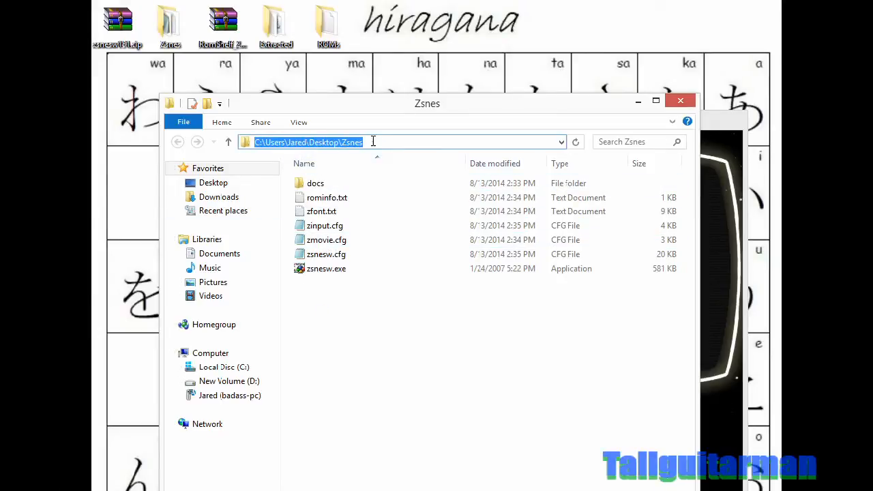
{"action": "left_click", "coordinate": [373, 141]}
{"action": "left_click", "coordinate": [644, 132]}
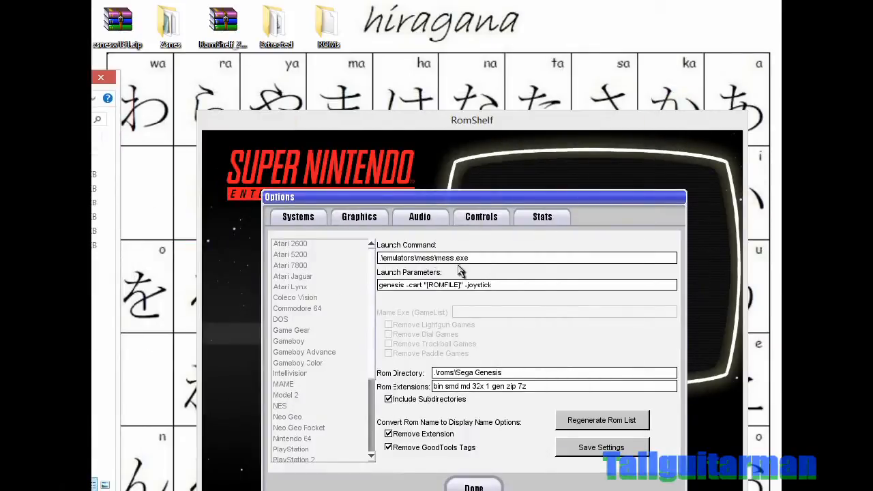
- Select SNES in the system list in place of Sega Genesis to show its launch settings
{"action": "left_click_drag", "start_coordinate": [470, 259], "coordinate": [372, 263]}
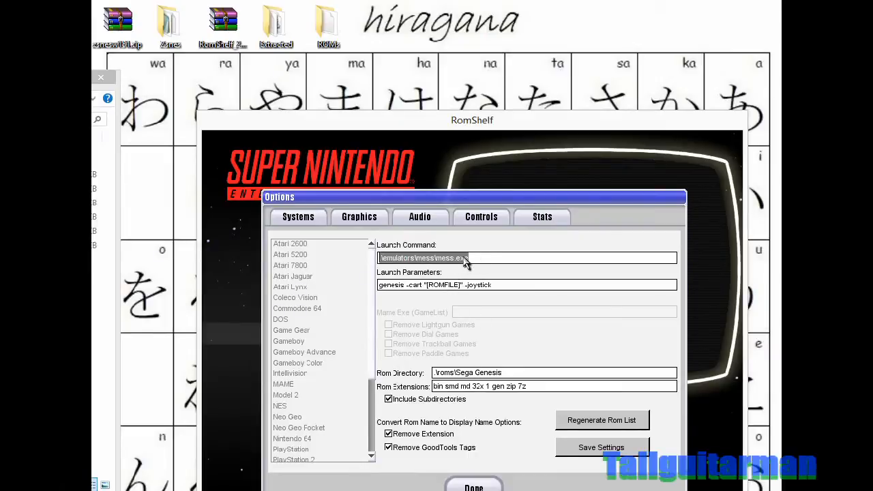
{"action": "left_click_drag", "start_coordinate": [471, 259], "coordinate": [355, 274]}
{"action": "left_click_drag", "start_coordinate": [93, 83], "coordinate": [93, 106]}
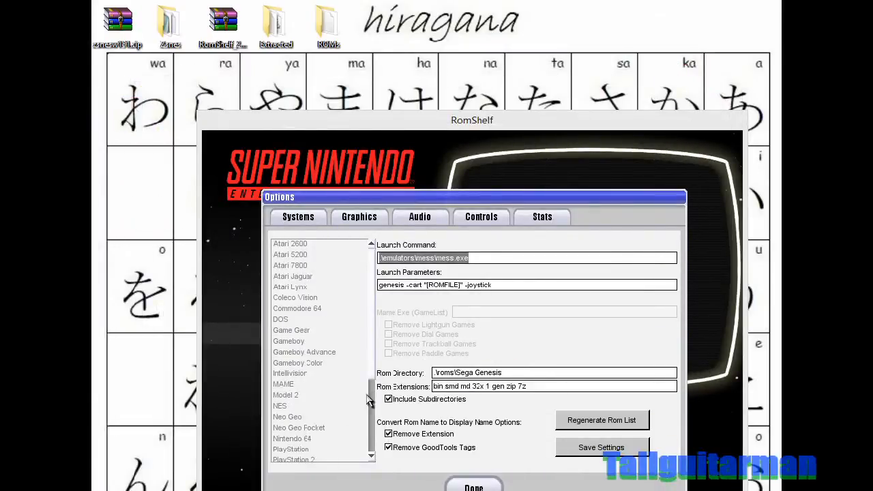
{"action": "scroll", "coordinate": [373, 333], "scroll_direction": "down", "scroll_amount": 1}
{"action": "scroll", "coordinate": [374, 334], "scroll_direction": "down", "scroll_amount": 3}
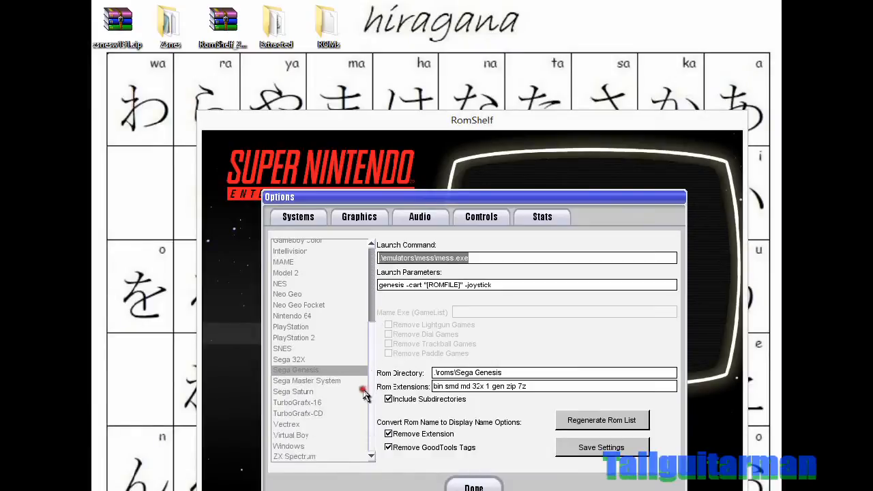
{"action": "scroll", "coordinate": [361, 390], "scroll_direction": "up", "scroll_amount": 5}
{"action": "scroll", "coordinate": [357, 386], "scroll_direction": "down", "scroll_amount": 3}
{"action": "scroll", "coordinate": [367, 365], "scroll_direction": "up", "scroll_amount": 1}
{"action": "scroll", "coordinate": [371, 362], "scroll_direction": "down", "scroll_amount": 3}
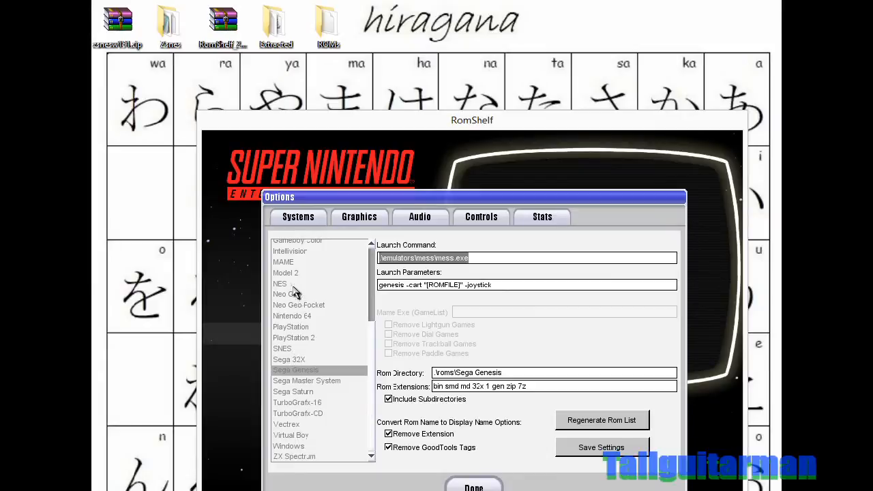
{"action": "left_click", "coordinate": [291, 349]}
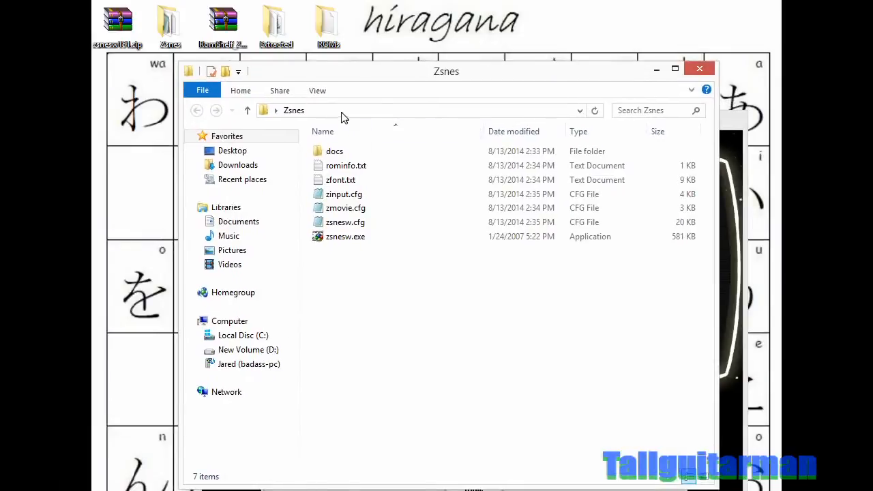
- Copy the full path of the desktop's Zsnes folder and replace the SNES launch command with it
{"action": "left_click", "coordinate": [335, 111]}
{"action": "right_click", "coordinate": [332, 111]}
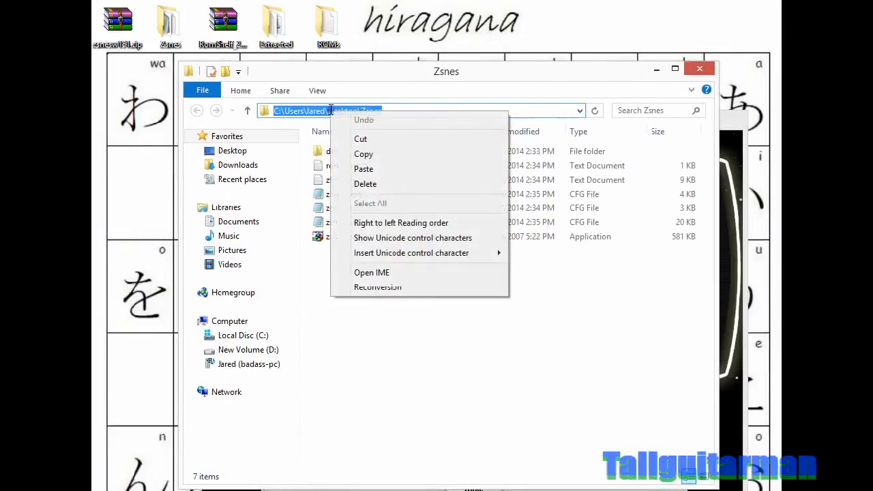
{"action": "left_click", "coordinate": [364, 154]}
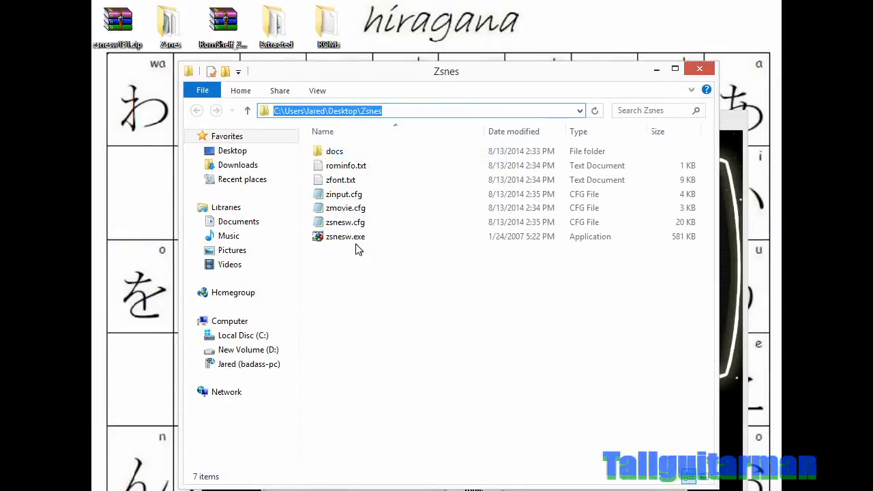
{"action": "left_click_drag", "start_coordinate": [609, 73], "coordinate": [122, 80]}
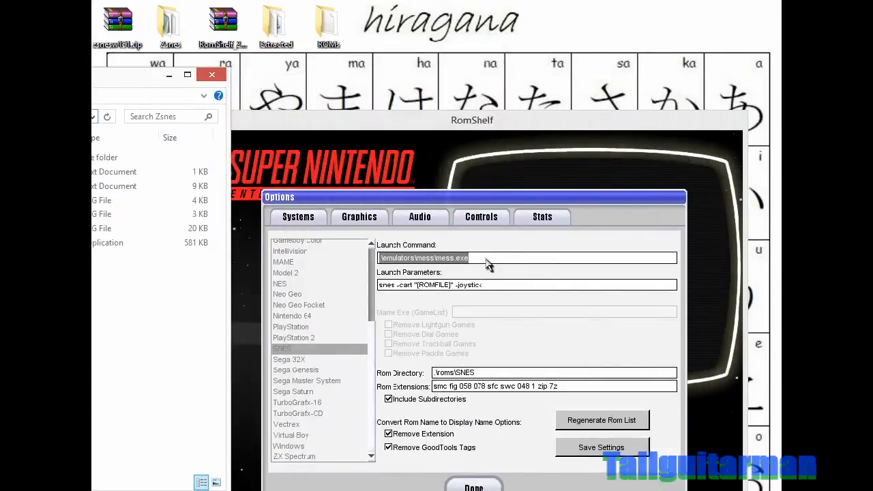
{"action": "key", "text": "ctrl+v"}
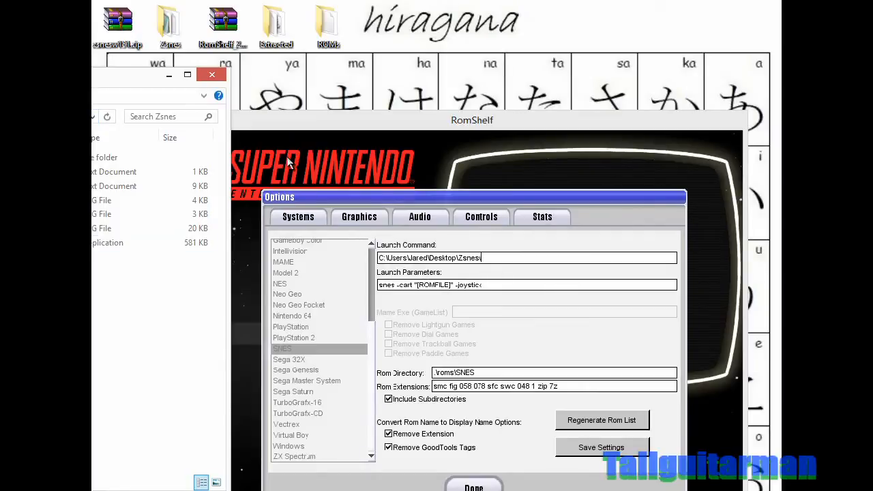
- Append the emulator's file name, zsnesw, taken from the Zsnes folder, to the SNES launch command and save the settings
{"action": "left_click_drag", "start_coordinate": [102, 75], "coordinate": [491, 70]}
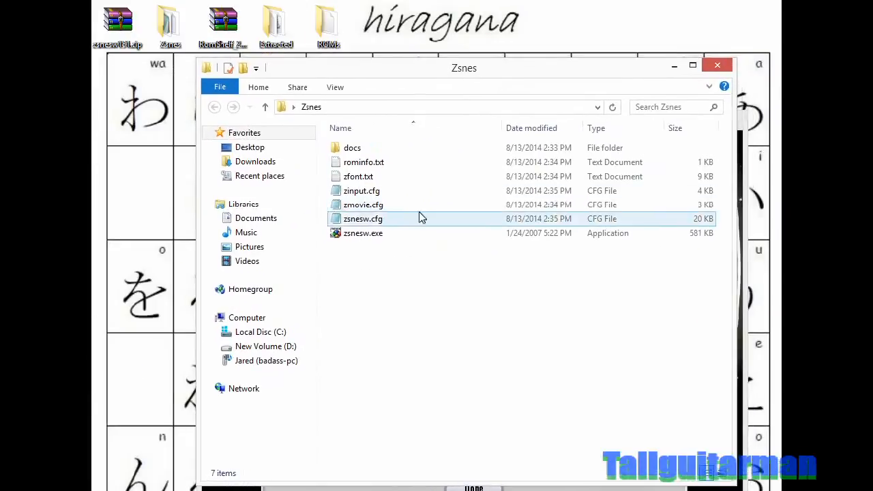
{"action": "right_click", "coordinate": [353, 236]}
{"action": "left_click", "coordinate": [404, 466]}
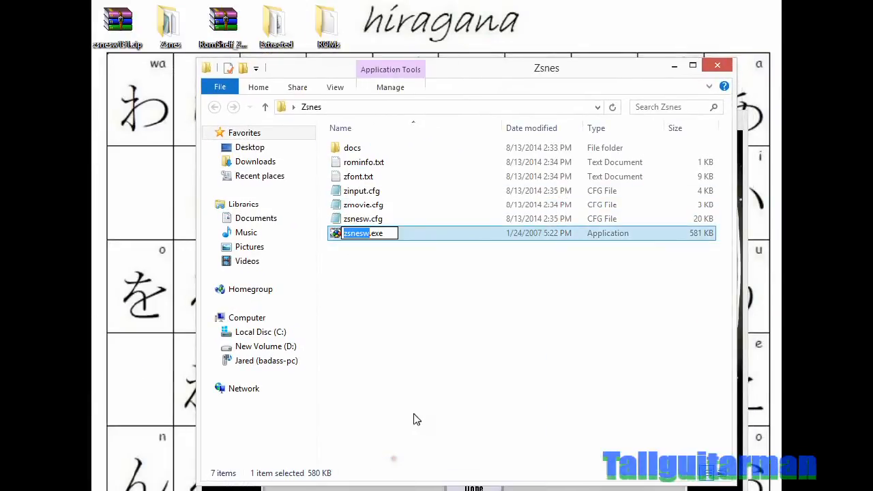
{"action": "key", "text": "BackSpace"}
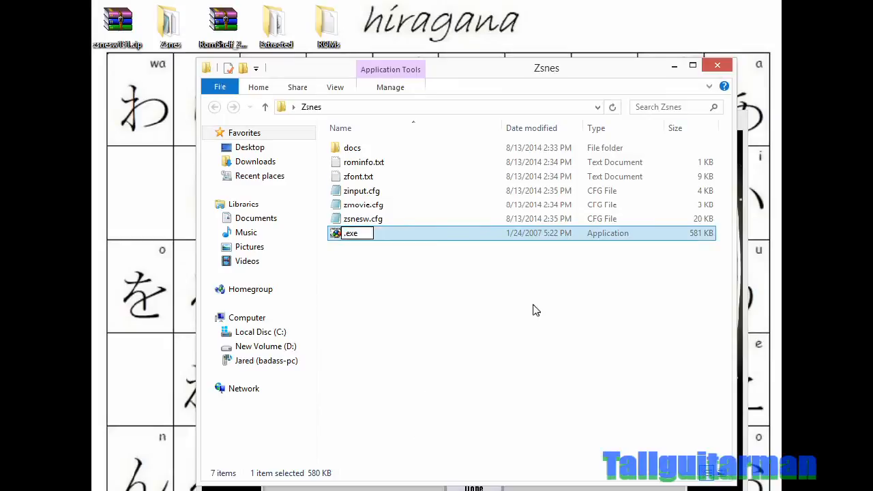
{"action": "left_click", "coordinate": [719, 64]}
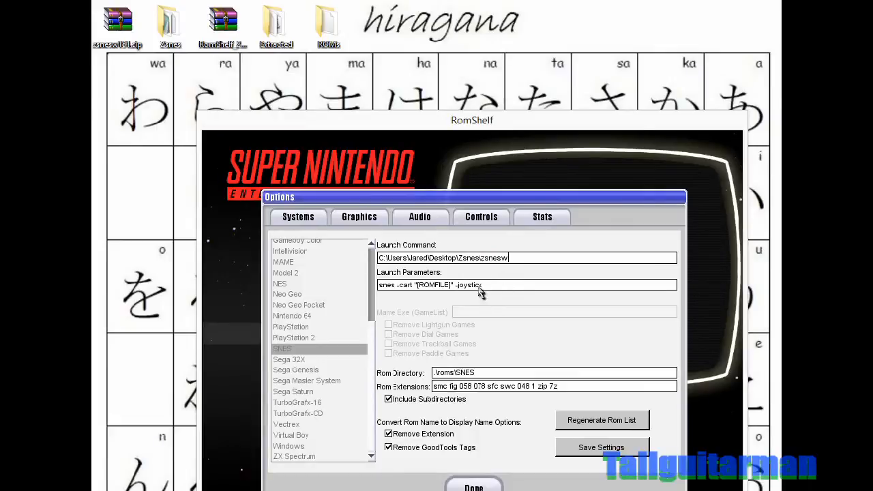
{"action": "left_click", "coordinate": [592, 448]}
- Close the Options dialog and the Escape Menu to return to the Super Nintendo screen
{"action": "left_click_drag", "start_coordinate": [507, 130], "coordinate": [501, 57]}
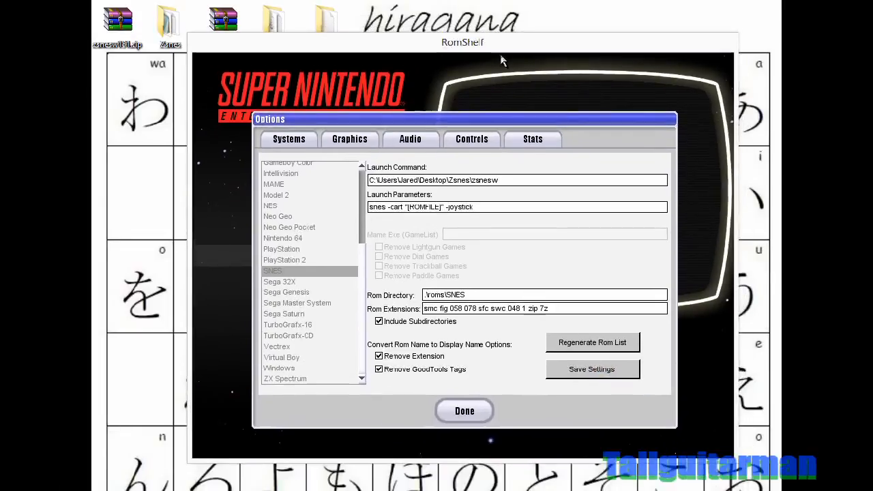
{"action": "left_click", "coordinate": [469, 412]}
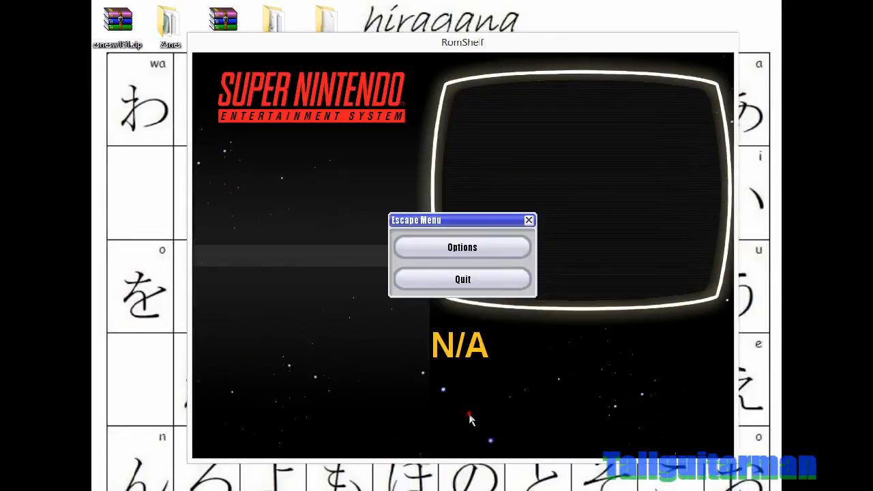
{"action": "left_click", "coordinate": [529, 221]}
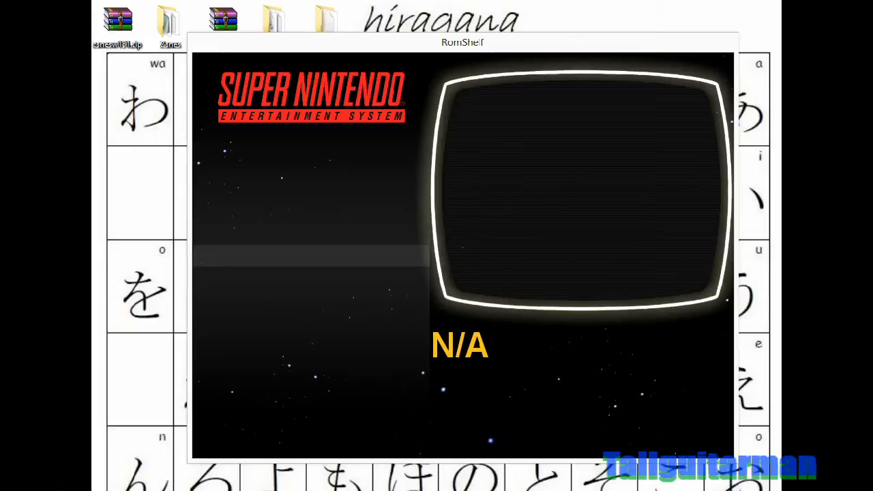
- Reopen the Options dialog and bring up the SNES entry with its ROM directory setting
{"action": "key", "text": "Escape"}
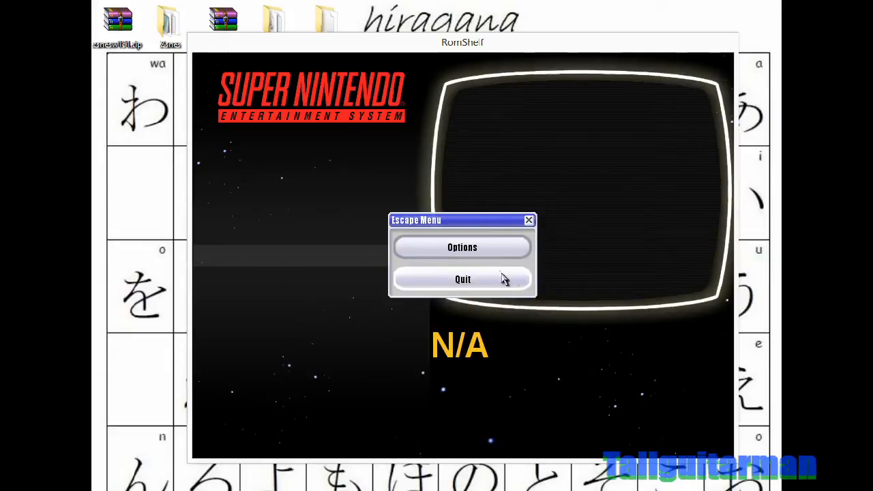
{"action": "left_click", "coordinate": [470, 249]}
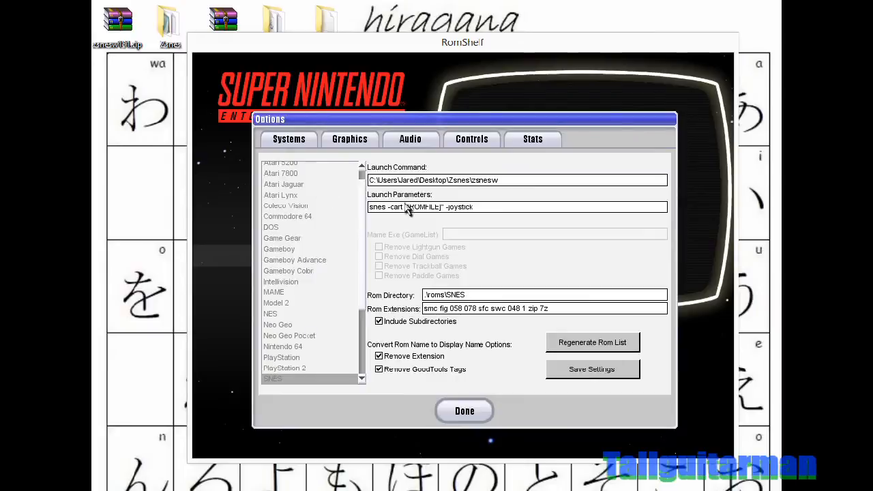
{"action": "left_click_drag", "start_coordinate": [362, 226], "coordinate": [362, 306]}
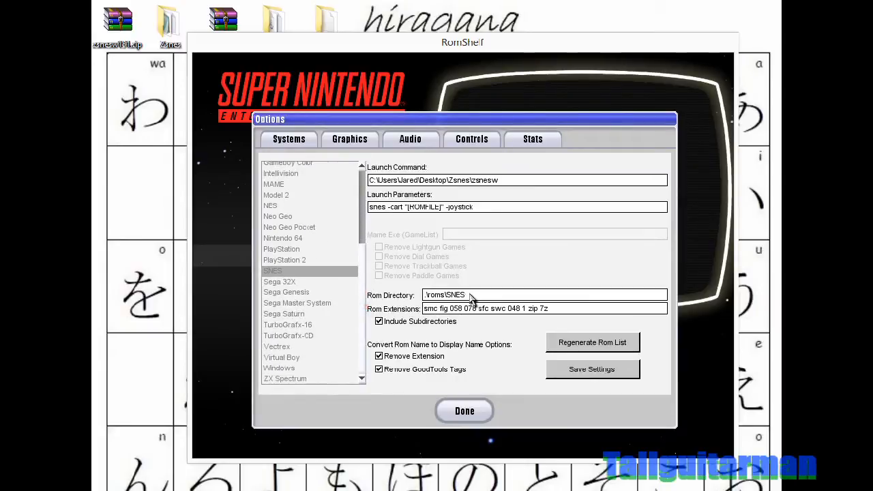
- Move the RomShelf window off the desktop icons and open the ROMs folder on the desktop
{"action": "left_click_drag", "start_coordinate": [264, 45], "coordinate": [258, 114]}
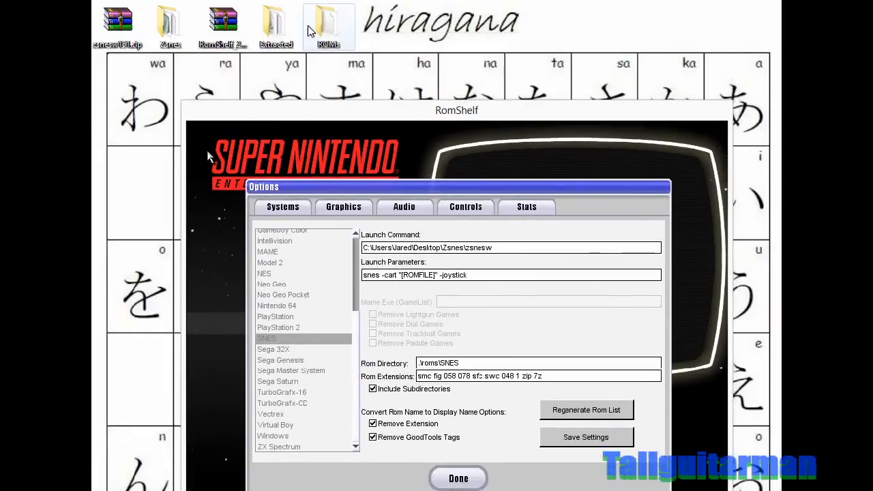
{"action": "left_click", "coordinate": [322, 29]}
{"action": "left_click", "coordinate": [327, 36]}
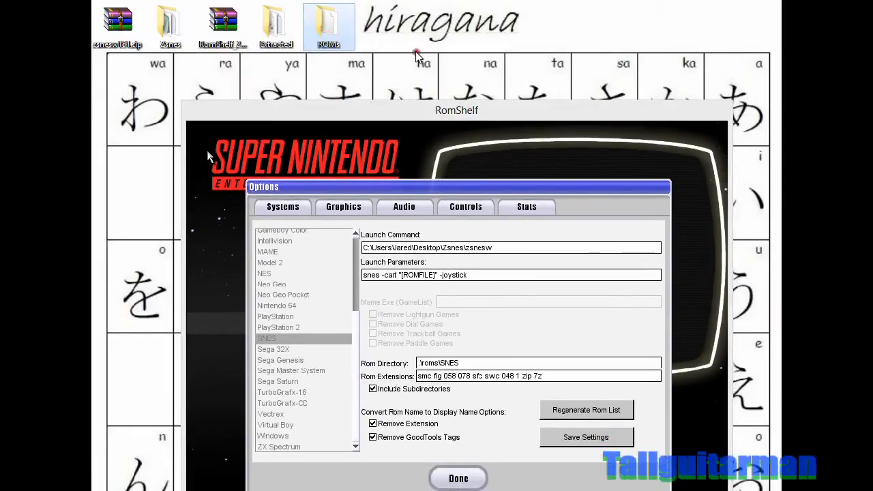
{"action": "left_click", "coordinate": [318, 20]}
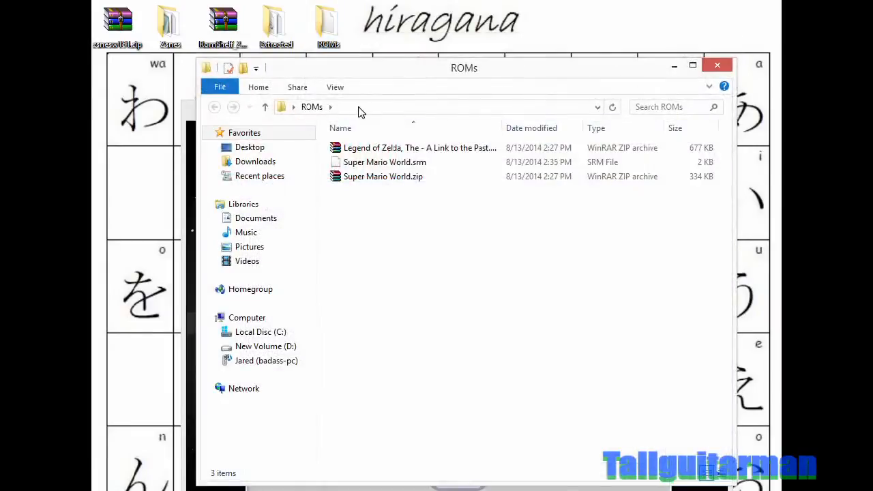
- Replace the SNES ROM directory with the path taken from the open desktop ROMs folder, closing that folder window
{"action": "left_click", "coordinate": [358, 109]}
{"action": "right_click", "coordinate": [358, 109]}
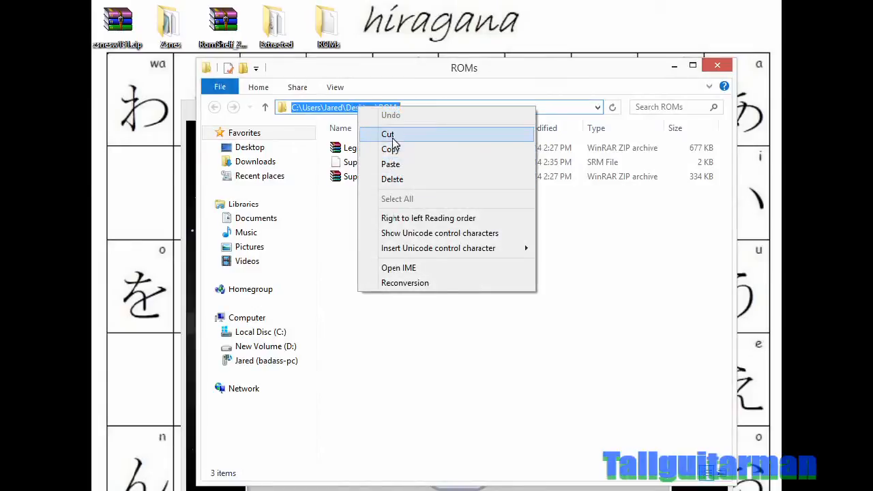
{"action": "left_click", "coordinate": [389, 134]}
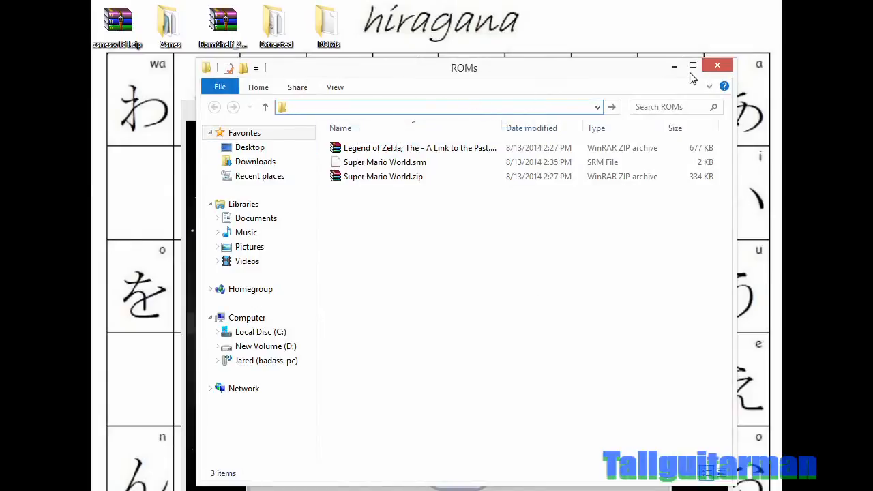
{"action": "left_click", "coordinate": [717, 68]}
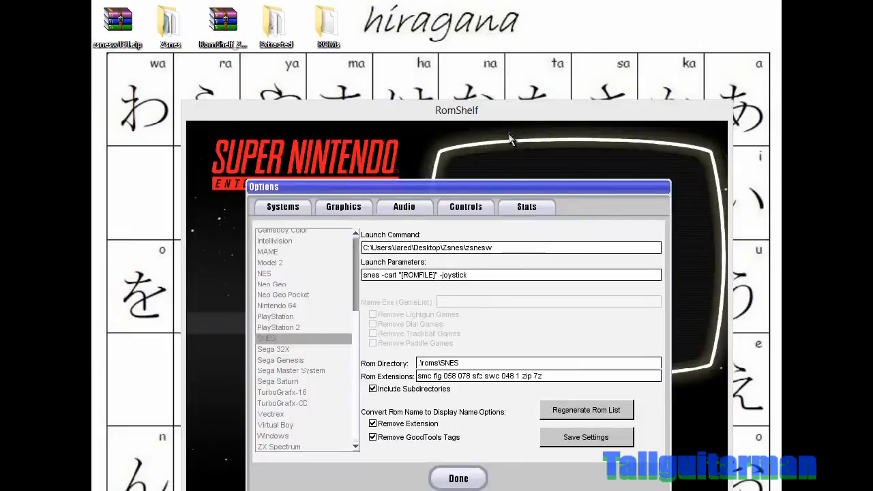
{"action": "left_click_drag", "start_coordinate": [503, 119], "coordinate": [497, 49]}
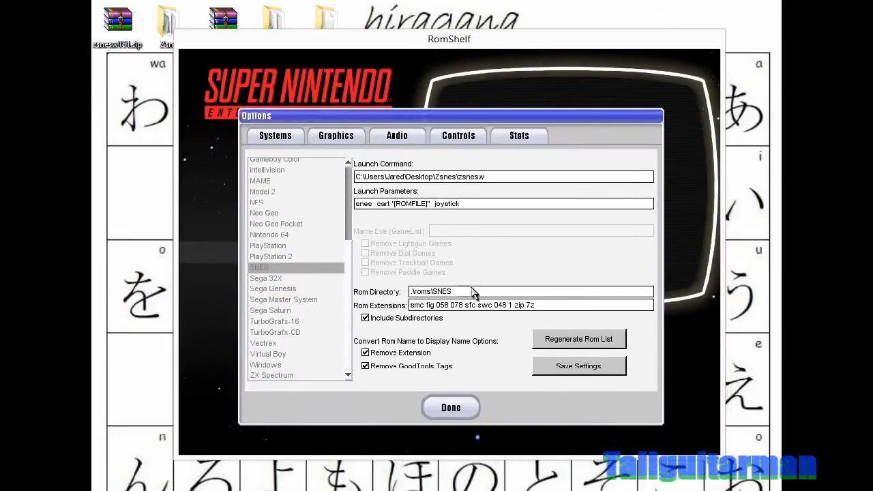
{"action": "left_click_drag", "start_coordinate": [473, 293], "coordinate": [415, 294]}
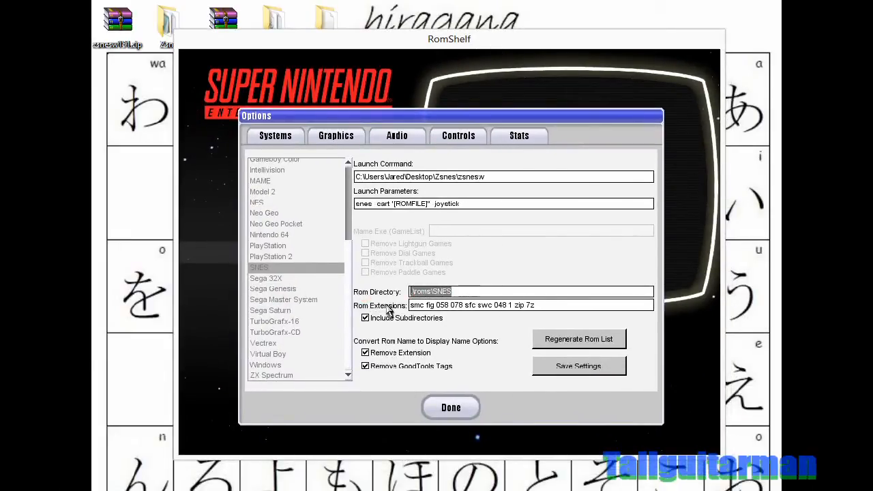
{"action": "key", "text": "ctrl+v"}
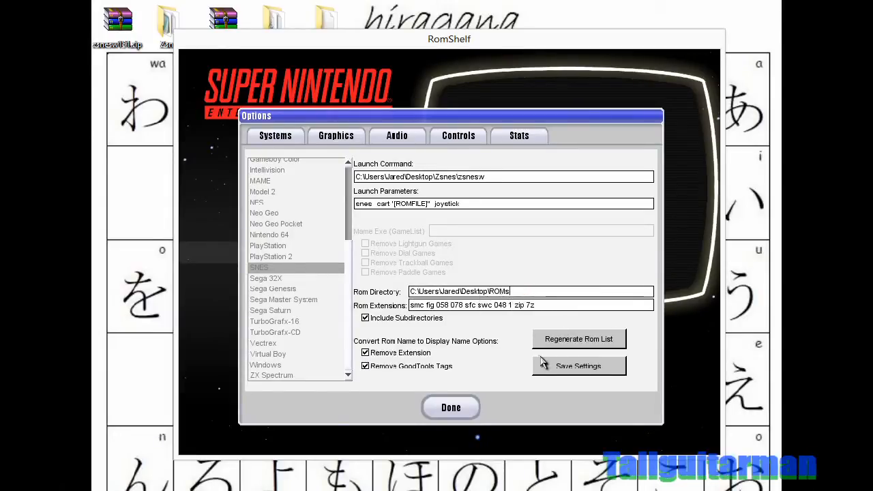
- Regenerate the SNES ROM list, then close the Options dialog and the Escape Menu
{"action": "left_click", "coordinate": [577, 346]}
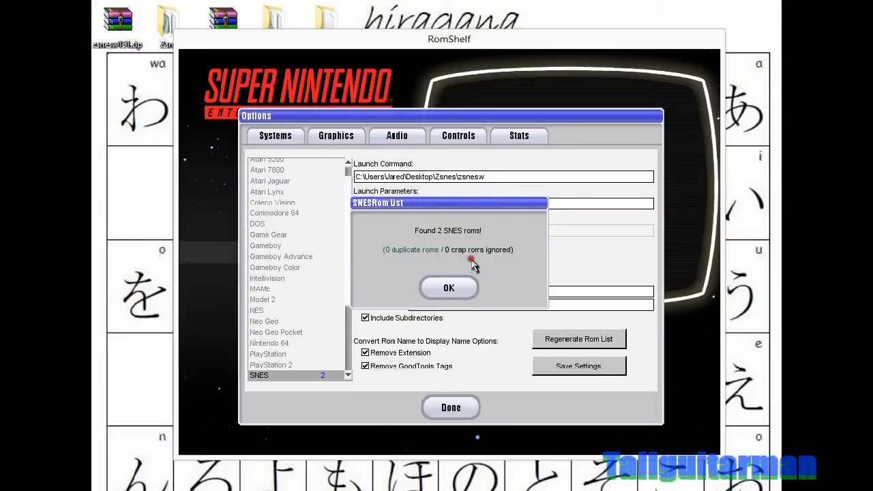
{"action": "left_click", "coordinate": [450, 288]}
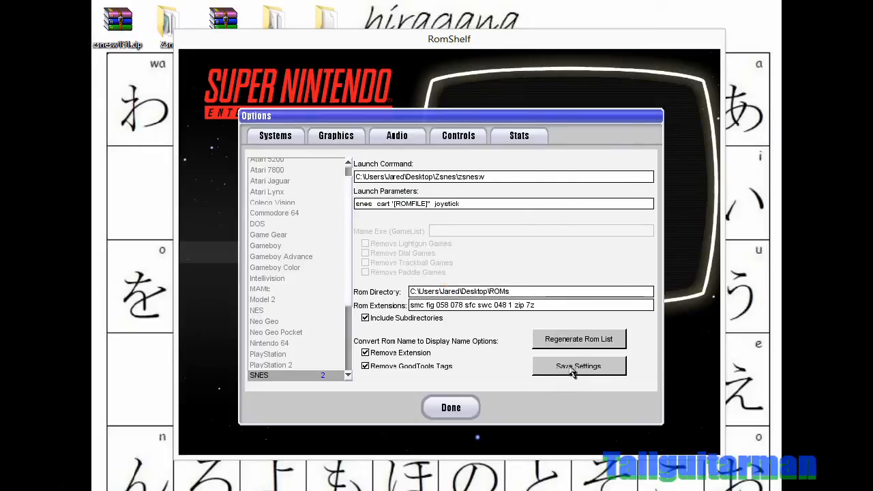
{"action": "left_click", "coordinate": [456, 407]}
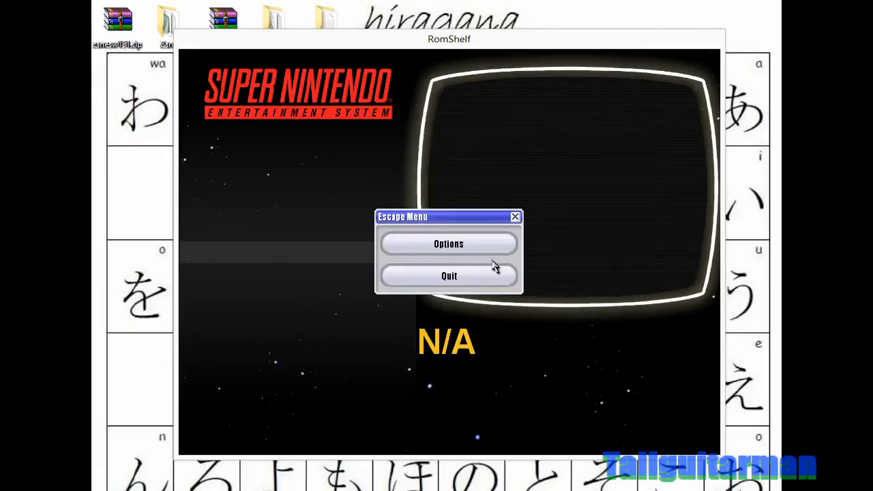
{"action": "left_click", "coordinate": [515, 217]}
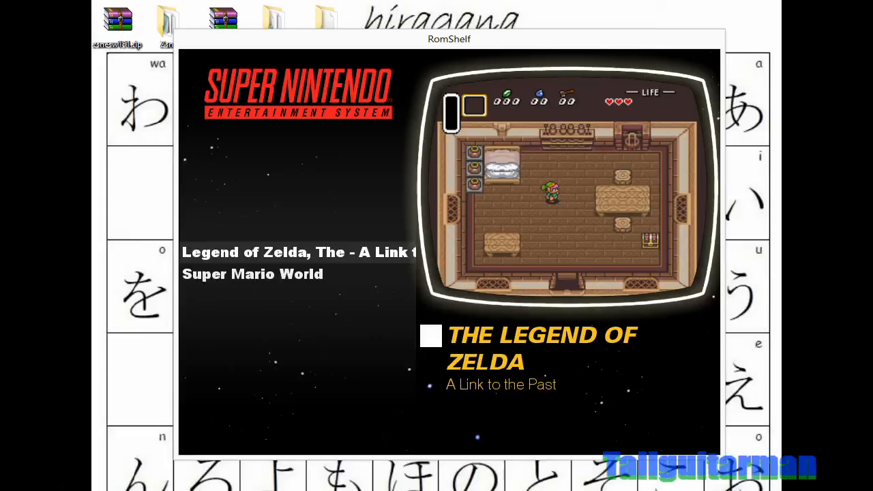
- Browse between the Legend of Zelda and Super Mario World entries in the Super Nintendo game list to examine their previews
{"action": "key", "text": "Down"}
{"action": "key", "text": "Up"}
{"action": "key", "text": "Down"}
{"action": "key", "text": "Up"}
{"action": "key", "text": "Down"}
{"action": "key", "text": "Up"}
{"action": "key", "text": "Down"}
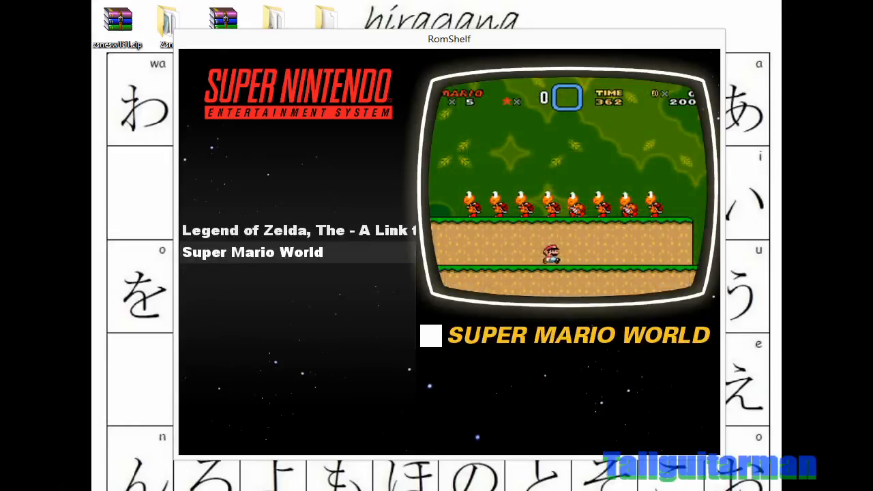
{"action": "key", "text": "Up"}
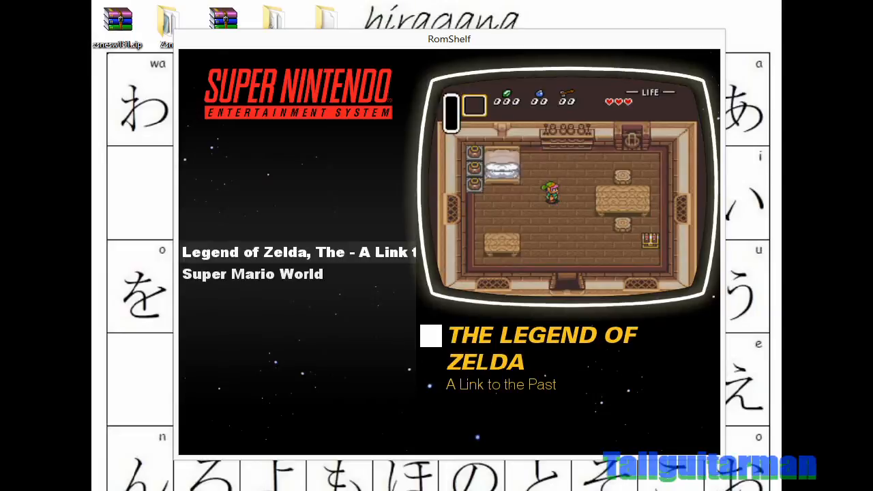
{"action": "key", "text": "Down"}
{"action": "key", "text": "Up"}
{"action": "key", "text": "r"}
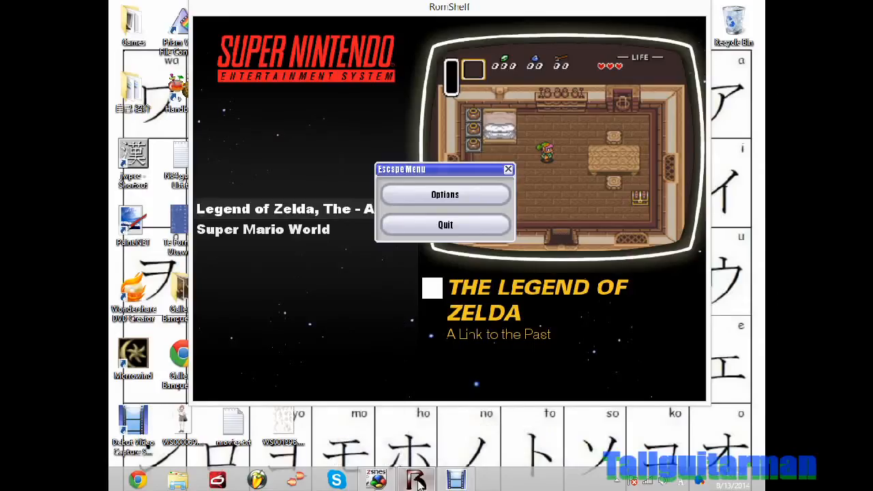
- Switch to Debut Video Capture and back to RomShelf, lower its window on the screen, and close the Escape Menu
{"action": "left_click", "coordinate": [469, 481]}
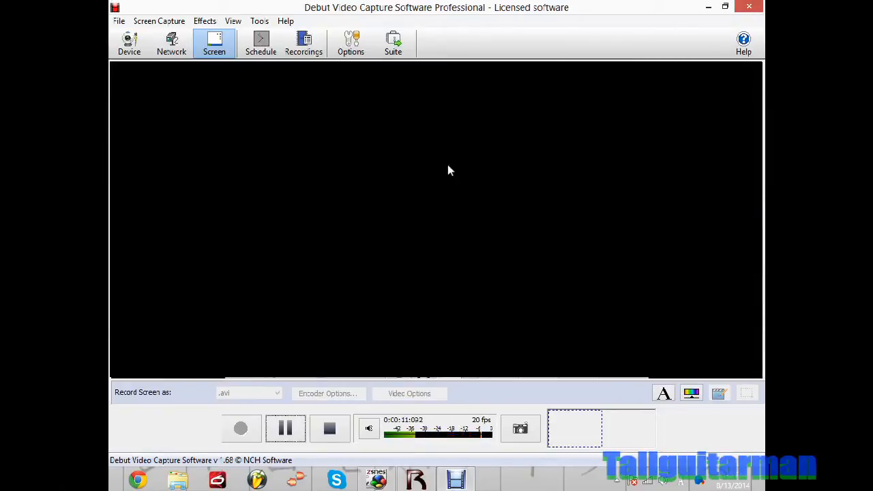
{"action": "left_click", "coordinate": [416, 480]}
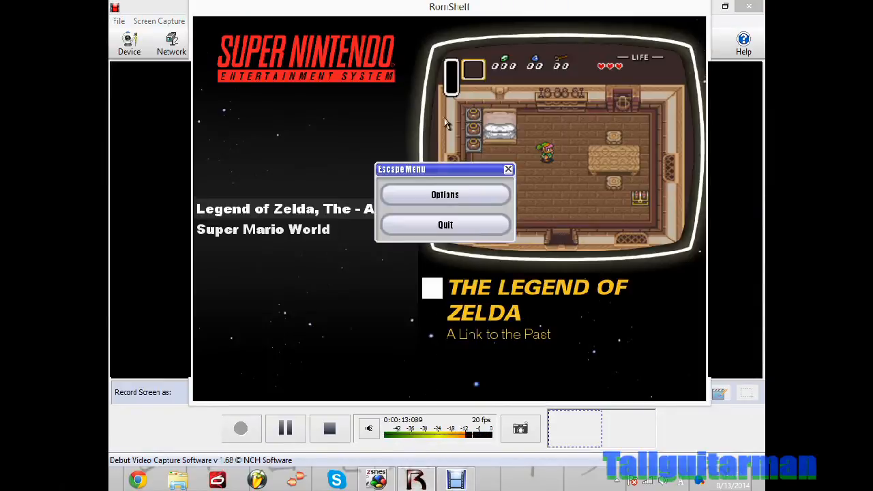
{"action": "left_click_drag", "start_coordinate": [403, 7], "coordinate": [406, 51]}
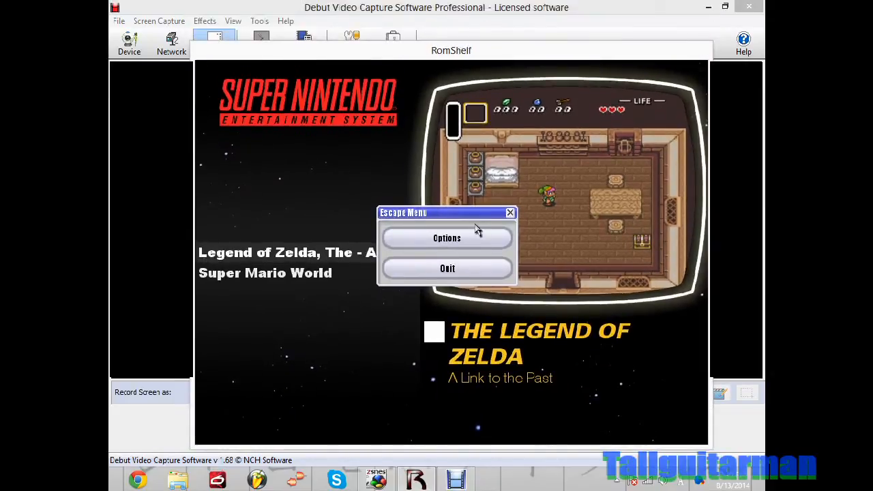
{"action": "left_click", "coordinate": [511, 212]}
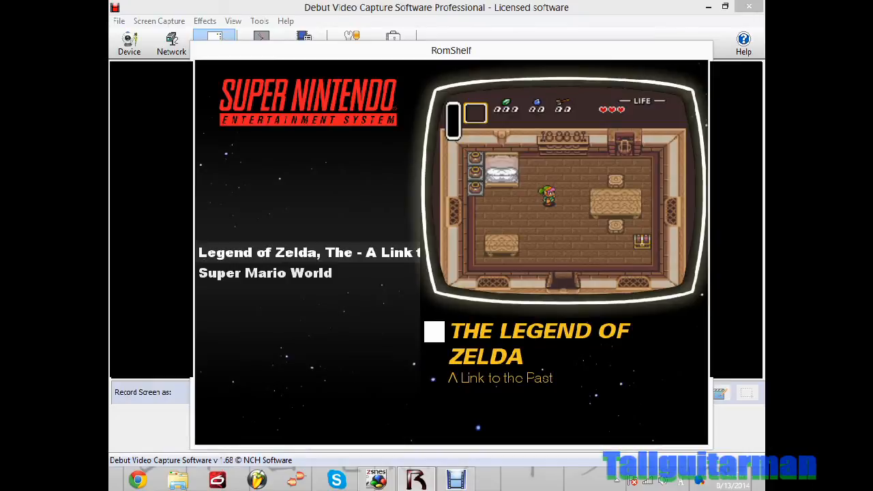
- Try to launch The Legend of Zelda: A Link to the Past from the game list
{"action": "key", "text": "Down"}
{"action": "key", "text": "Up"}
{"action": "key", "text": "Return"}
- Reduce the SNES launch parameters to "[ROMFILE]" by removing the snes -cart and -joystick arguments, and save the settings
{"action": "key", "text": "Escape"}
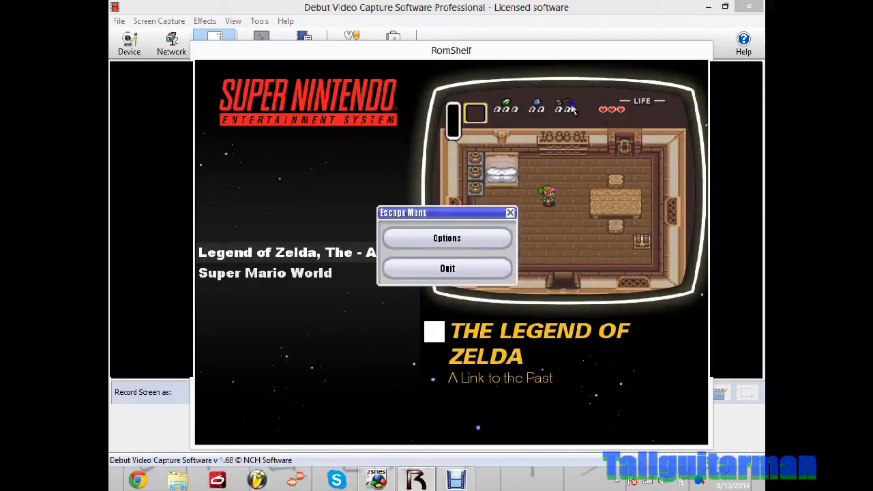
{"action": "left_click", "coordinate": [451, 240]}
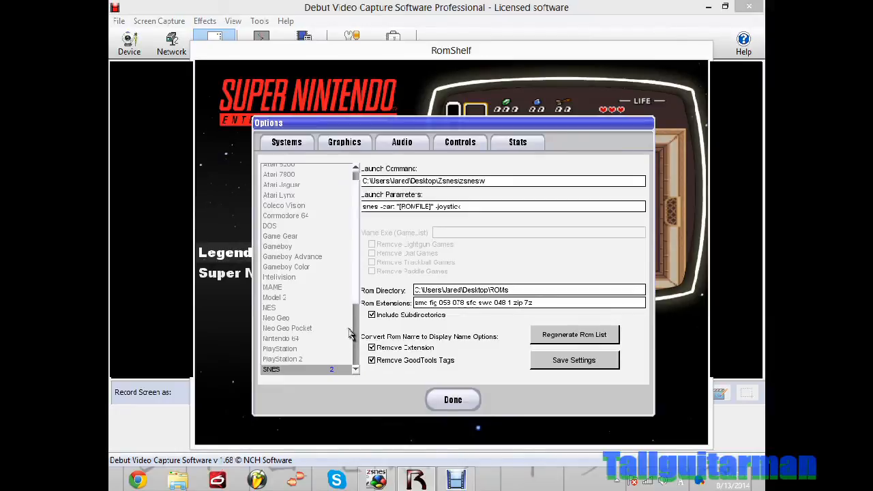
{"action": "scroll", "coordinate": [355, 332], "scroll_direction": "down", "scroll_amount": 3}
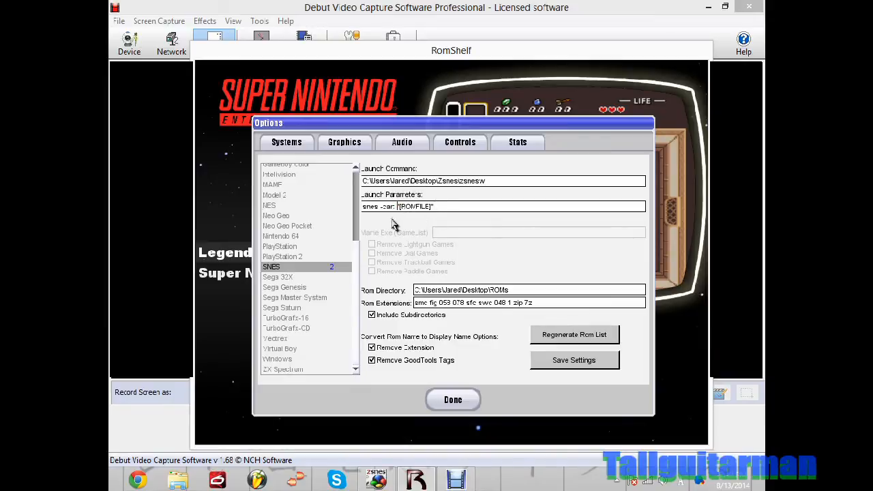
{"action": "key", "text": "BackSpace"}
{"action": "key", "text": "BackSpace"}
{"action": "key", "text": "BackSpace"}
{"action": "key", "text": "BackSpace"}
{"action": "key", "text": "BackSpace"}
{"action": "key", "text": "BackSpace"}
{"action": "key", "text": "BackSpace"}
{"action": "key", "text": "BackSpace"}
{"action": "key", "text": "BackSpace"}
{"action": "key", "text": "BackSpace"}
{"action": "key", "text": "BackSpace"}
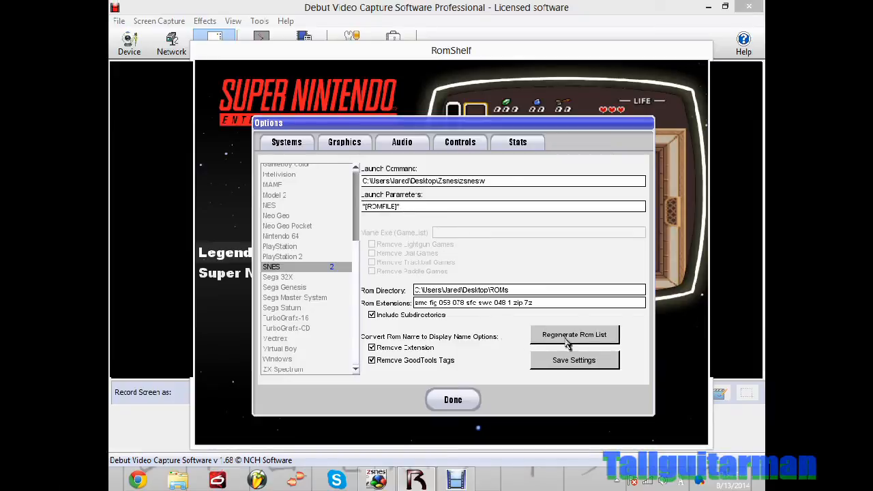
{"action": "left_click", "coordinate": [566, 360]}
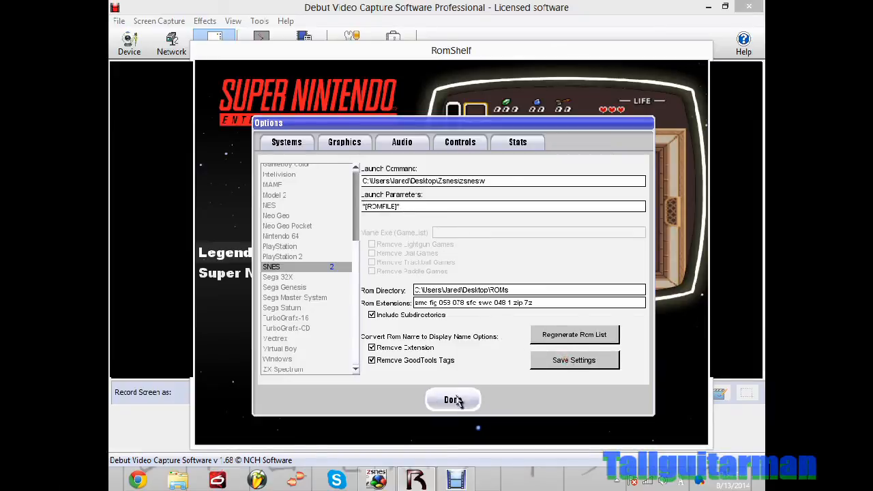
- Leave the Options dialog and Escape Menu, and launch The Legend of Zelda: A Link to the Past
{"action": "left_click", "coordinate": [454, 401]}
{"action": "left_click", "coordinate": [509, 215]}
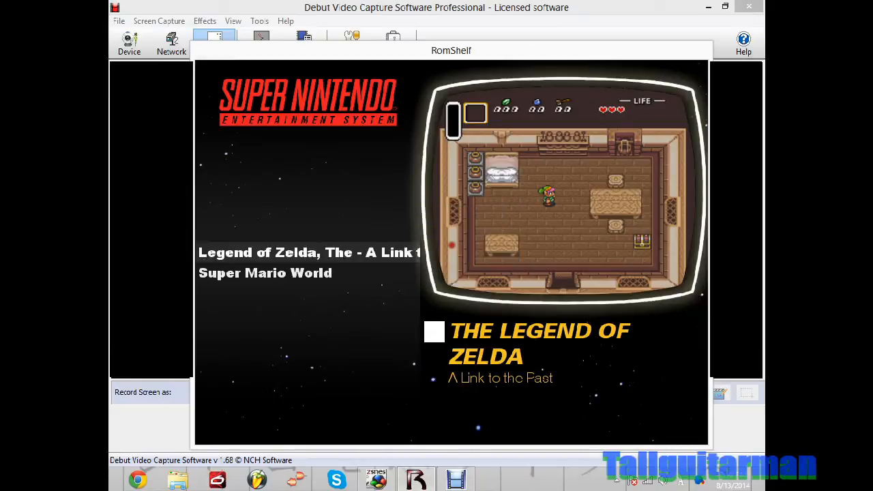
{"action": "key", "text": "Return"}
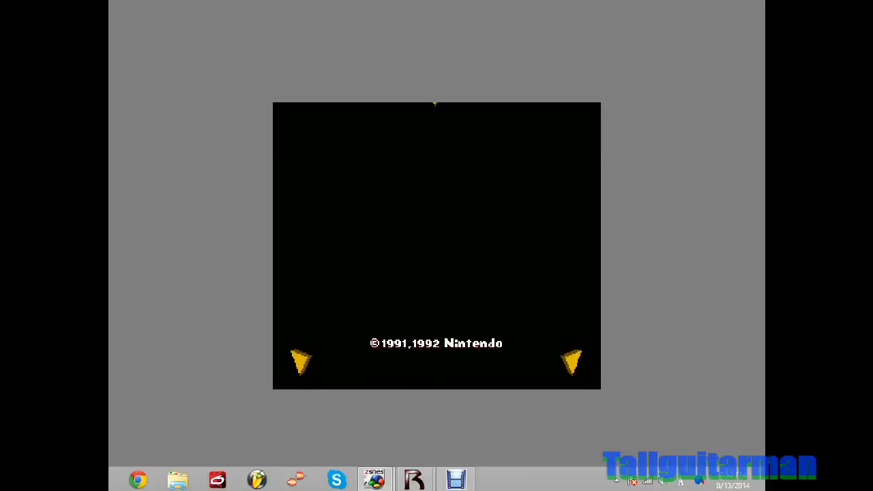
- Pause the game with the emulator menu, lower the system volume slightly, and resume the game
{"action": "key", "text": "Escape"}
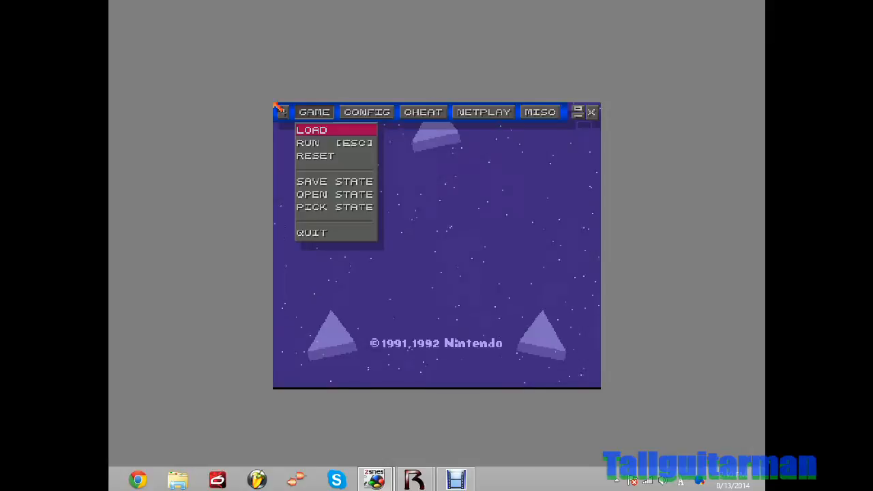
{"action": "key", "text": "Escape"}
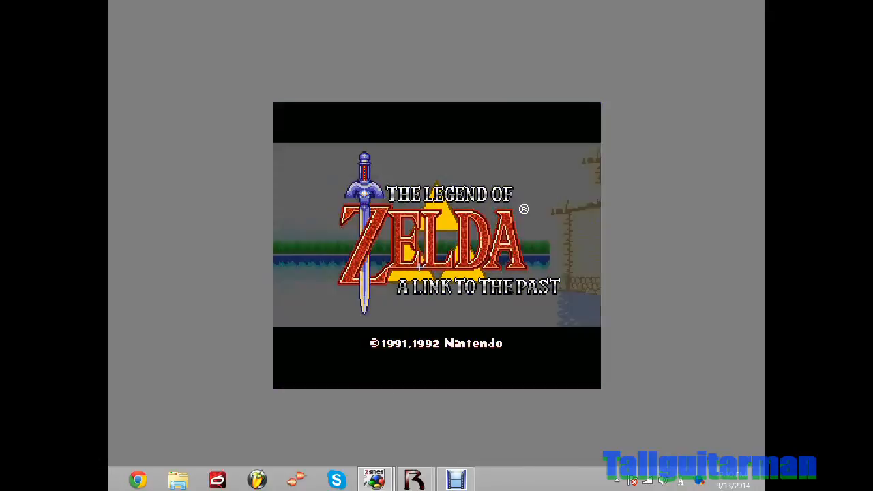
{"action": "key", "text": "Escape"}
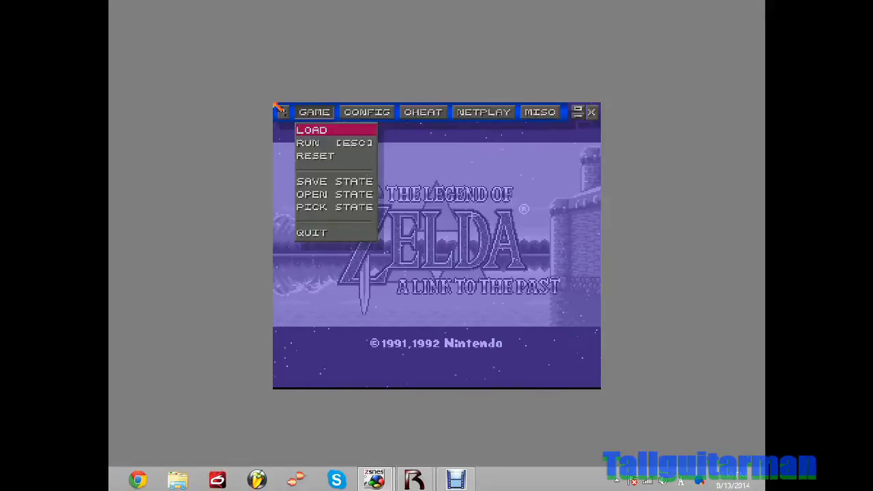
{"action": "key", "text": "Down"}
{"action": "key", "text": "Down"}
{"action": "left_click", "coordinate": [662, 482]}
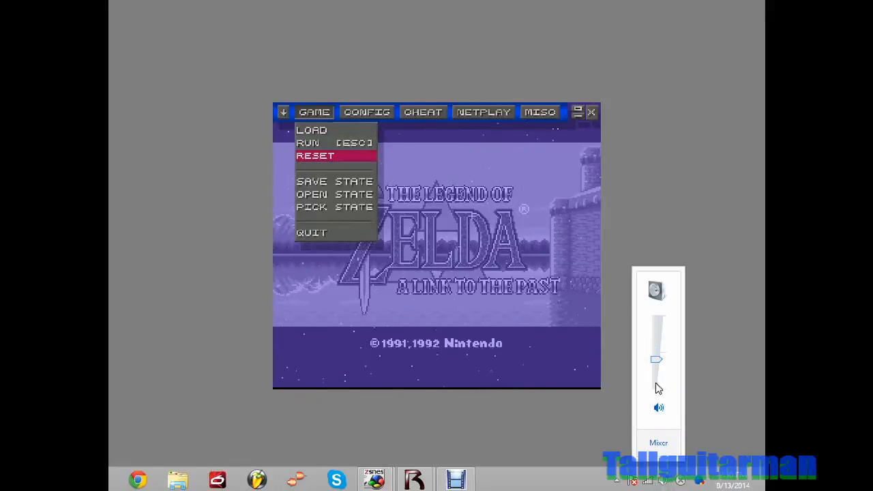
{"action": "left_click_drag", "start_coordinate": [657, 360], "coordinate": [657, 367]}
{"action": "left_click", "coordinate": [441, 245]}
{"action": "key", "text": "Escape"}
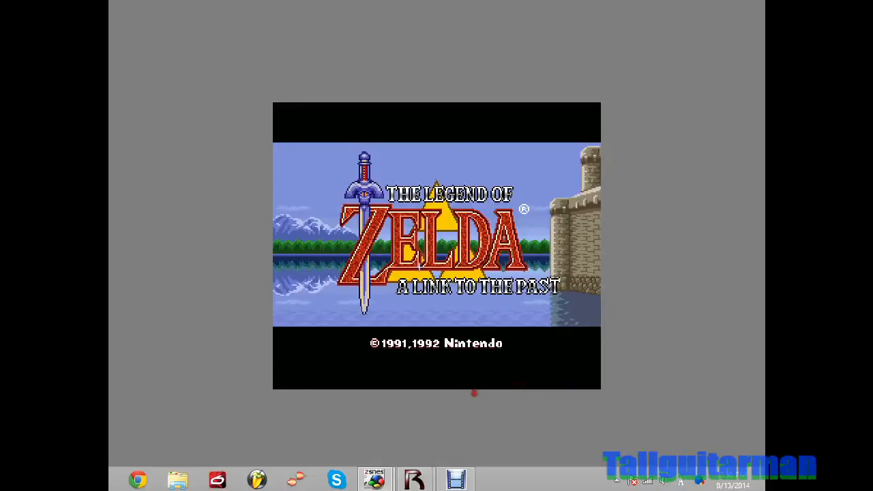
- Proceed from the Zelda title screen to a new game and register the player name GGG
{"action": "key", "text": "Return"}
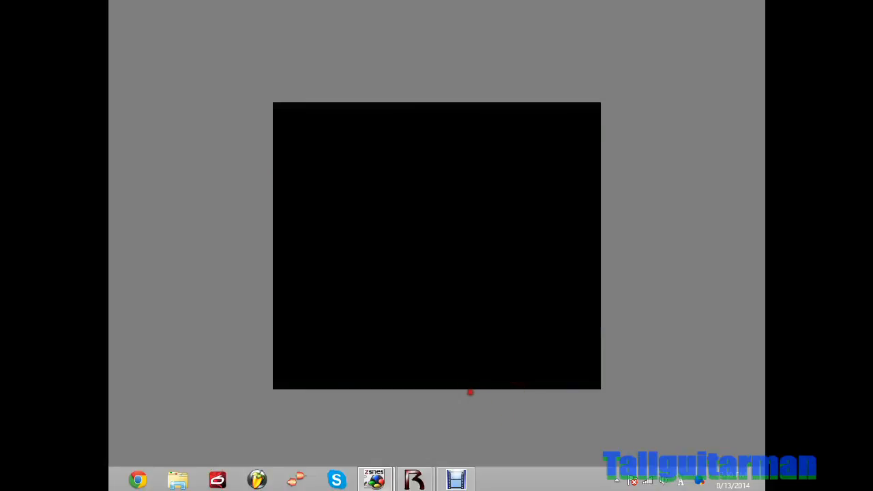
{"action": "key", "text": "Return"}
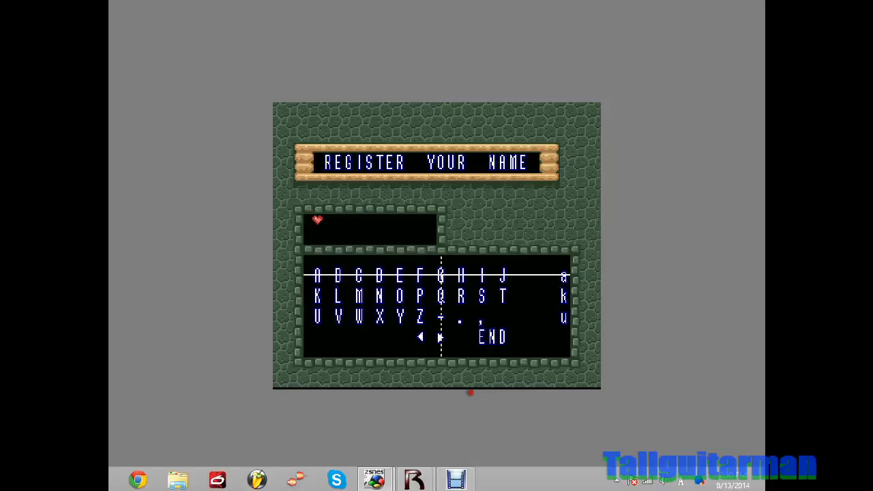
{"action": "key", "text": "x"}
{"action": "key", "text": "x"}
{"action": "key", "text": "x"}
{"action": "key", "text": "Down"}
{"action": "key", "text": "Right"}
{"action": "key", "text": "Down"}
{"action": "key", "text": "Down"}
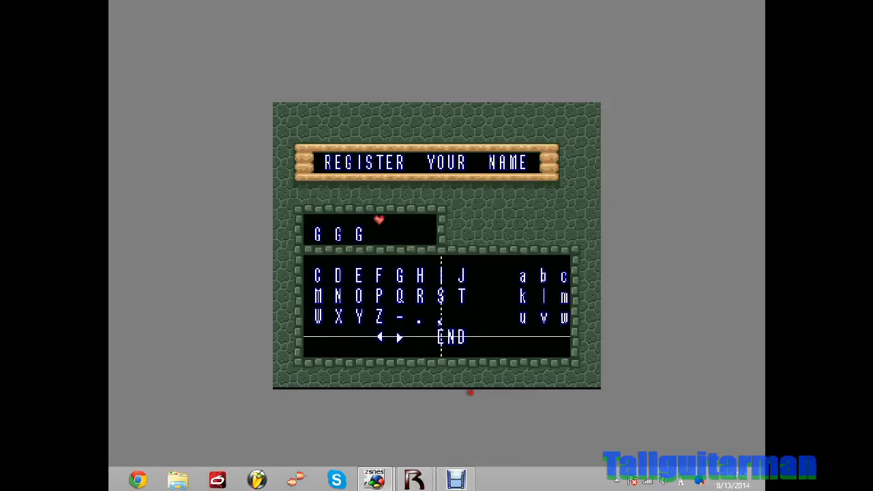
{"action": "key", "text": "x"}
- Select the newly registered GGG game and start playing it
{"action": "key", "text": "Down"}
{"action": "key", "text": "Up"}
{"action": "key", "text": "x"}
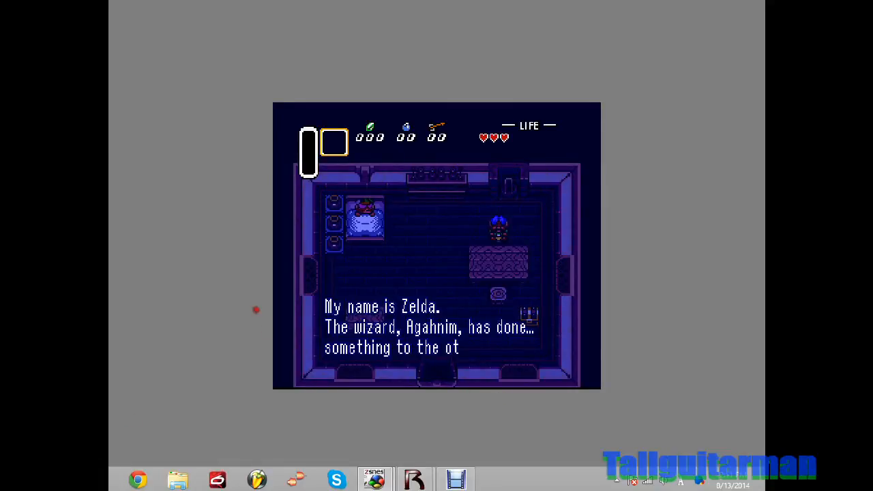
- Pause the Zelda game and close the ZSNES emulator to return to the RomShelf game list
{"action": "key", "text": "Escape"}
{"action": "key", "text": "Down"}
{"action": "key", "text": "Down"}
{"action": "key", "text": "Down"}
{"action": "key", "text": "Up"}
{"action": "key", "text": "Up"}
{"action": "key", "text": "Up"}
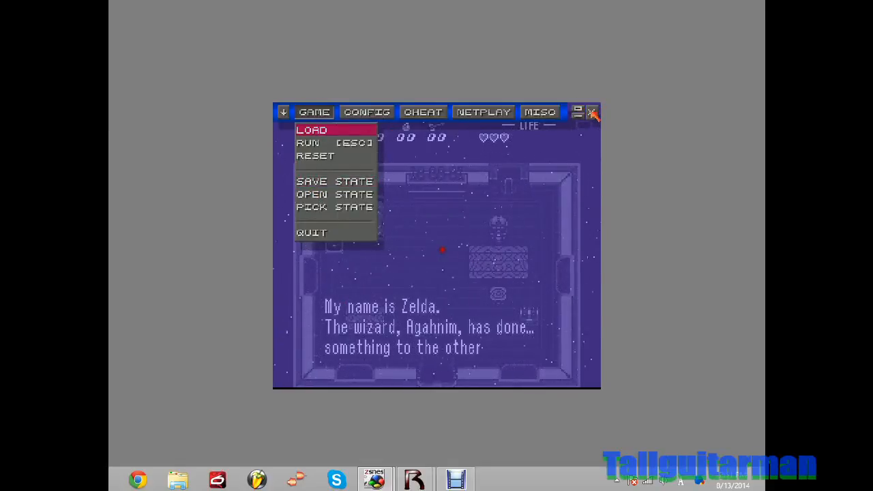
{"action": "left_click", "coordinate": [592, 113]}
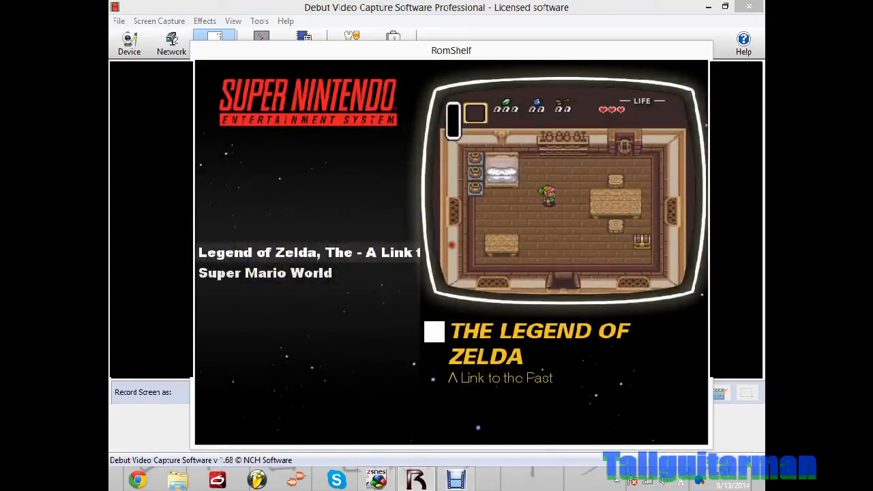
{"action": "key", "text": "Escape"}
{"action": "left_click", "coordinate": [482, 234]}
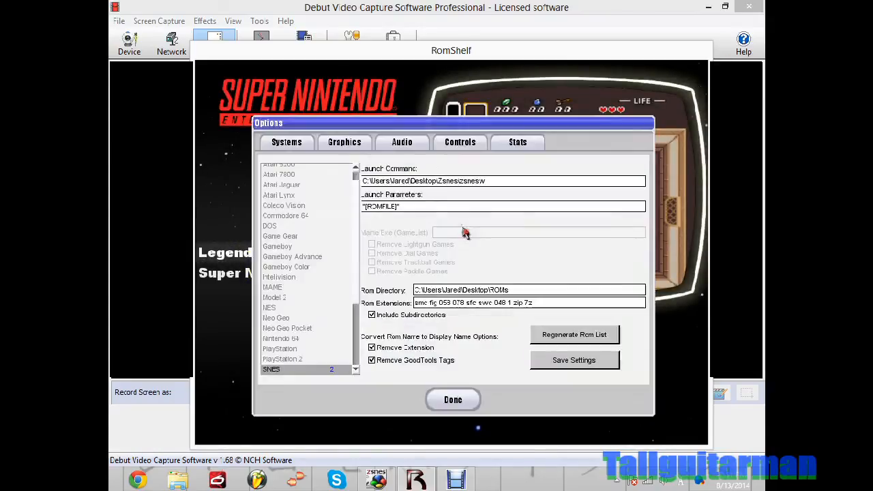
{"action": "left_click", "coordinate": [463, 146]}
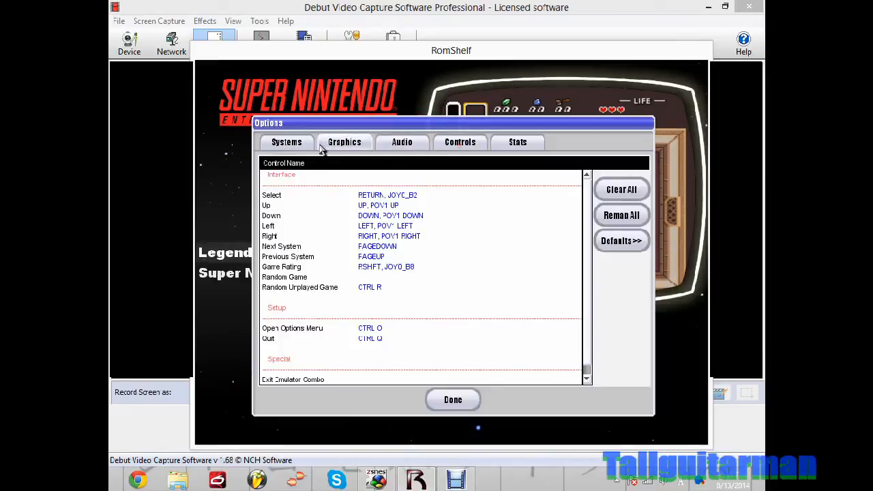
{"action": "left_click", "coordinate": [288, 144]}
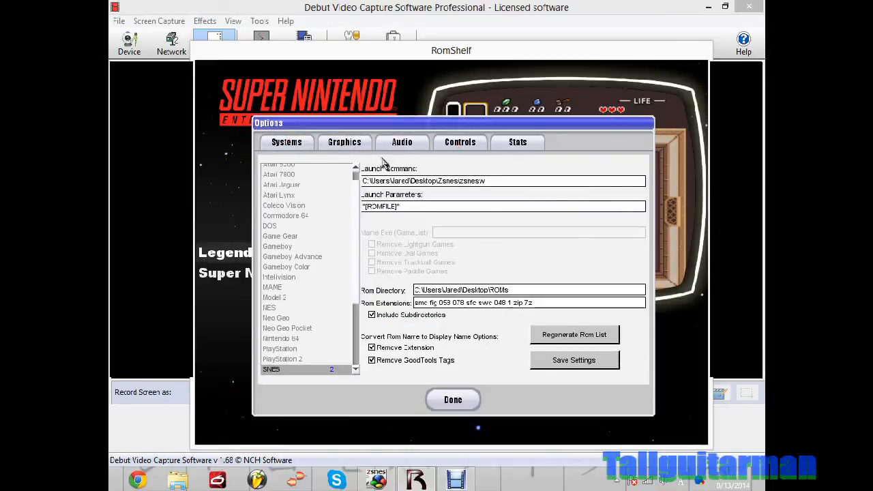
{"action": "left_click", "coordinate": [453, 401]}
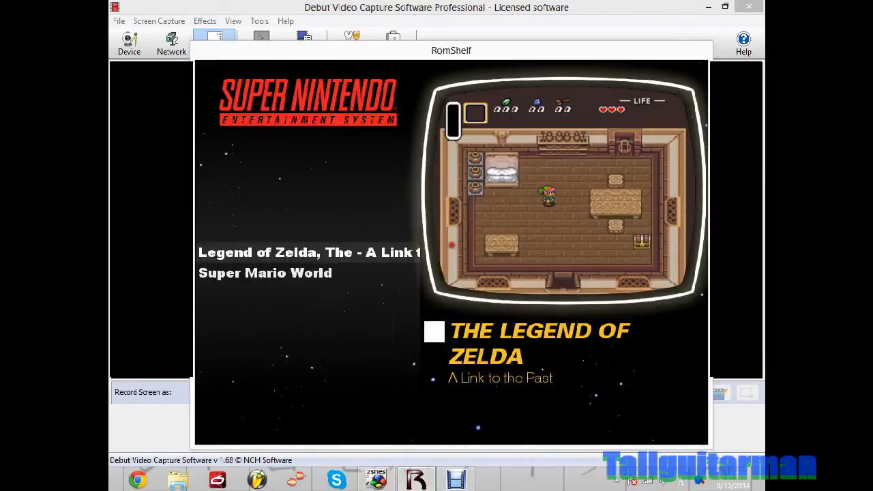
- Bind the Exit Emulator Combo control to the space bar in RomShelf's options and finish editing the options
{"action": "key", "text": "Escape"}
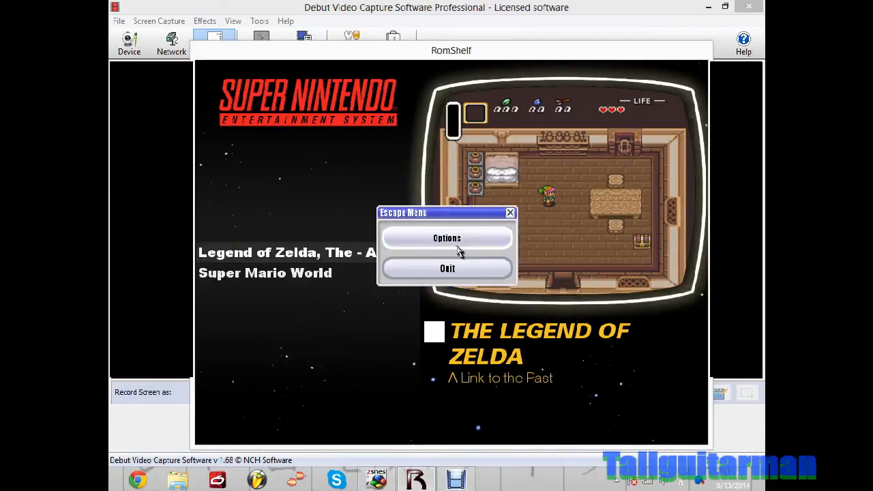
{"action": "left_click", "coordinate": [447, 240]}
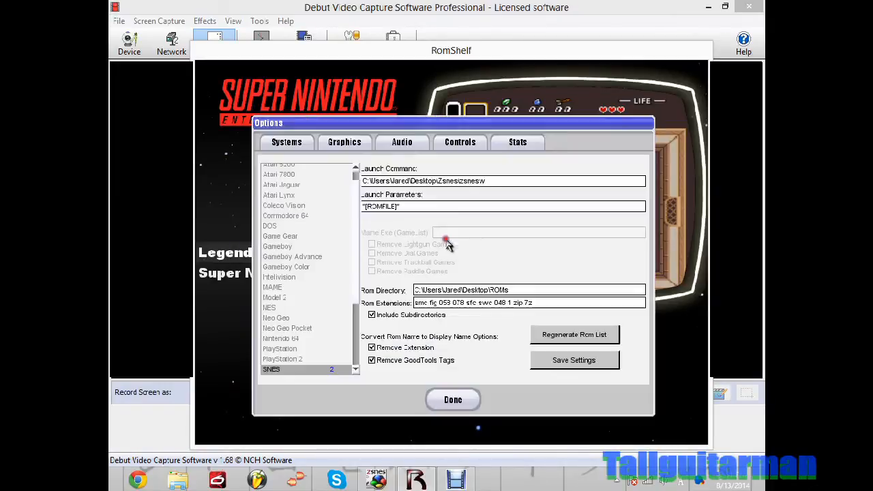
{"action": "left_click", "coordinate": [458, 145]}
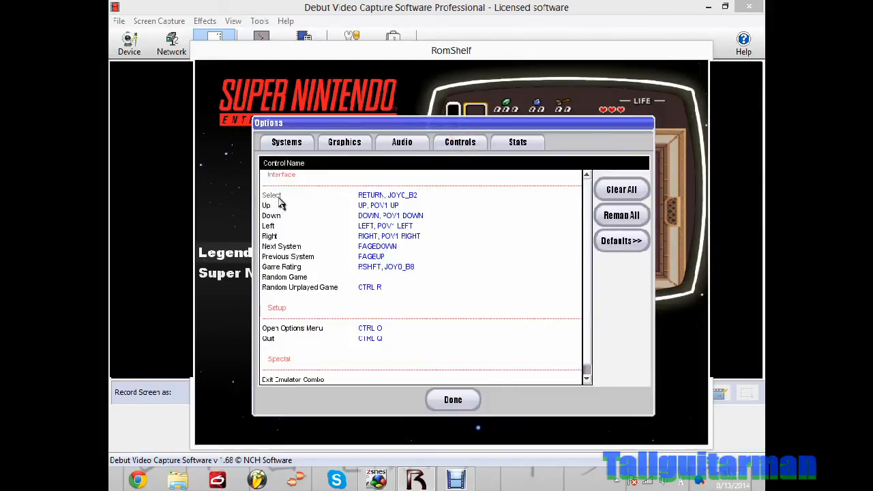
{"action": "scroll", "coordinate": [353, 197], "scroll_direction": "down", "scroll_amount": 1}
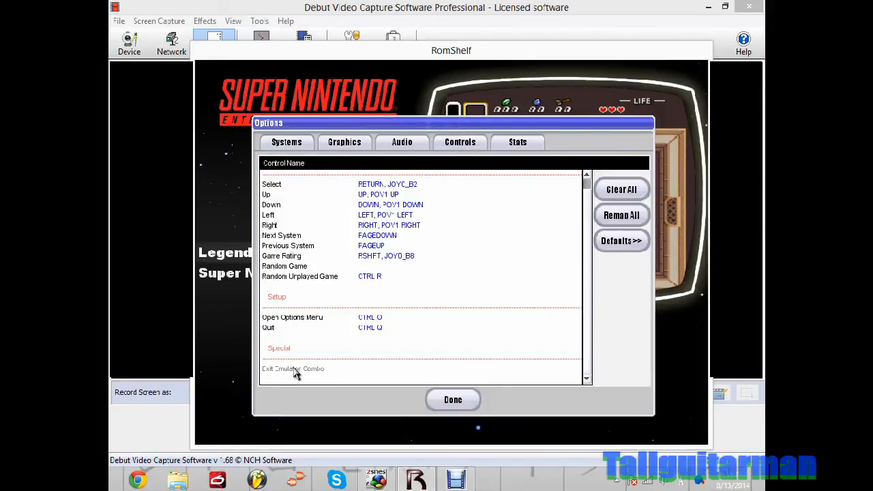
{"action": "left_click", "coordinate": [332, 374]}
{"action": "left_click", "coordinate": [372, 369]}
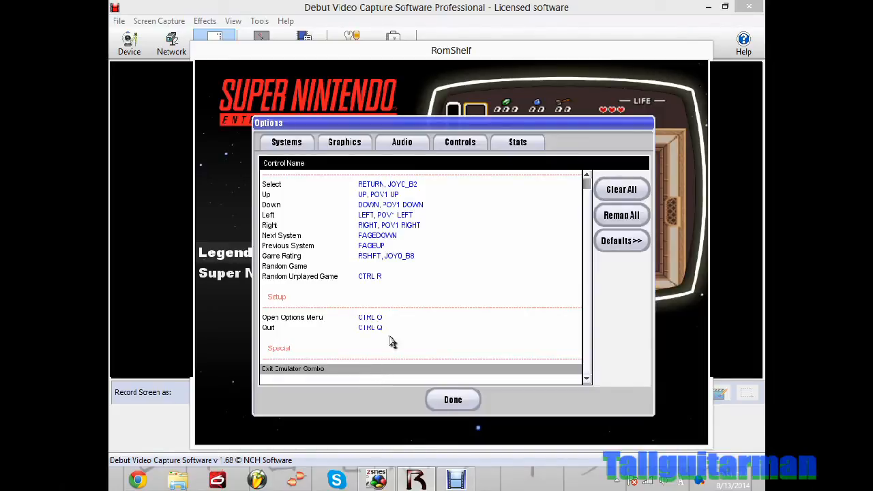
{"action": "left_click", "coordinate": [368, 370]}
{"action": "left_click", "coordinate": [369, 370]}
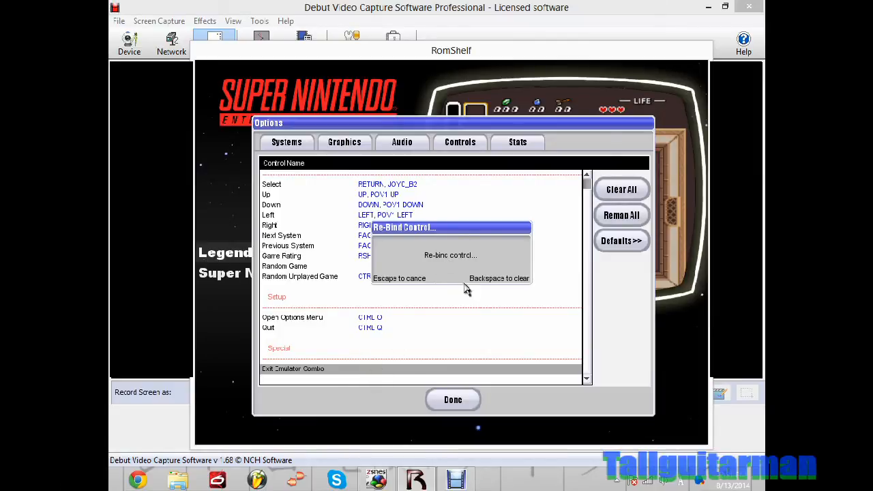
{"action": "key", "text": "space"}
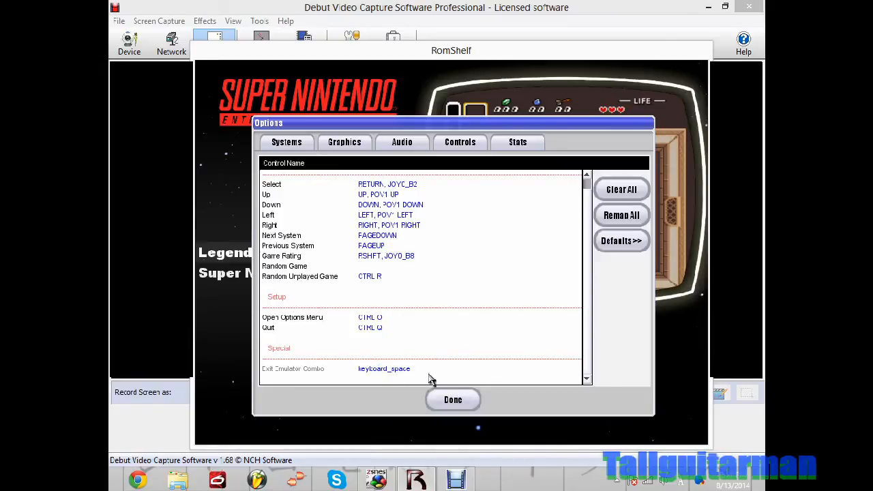
{"action": "left_click", "coordinate": [454, 402]}
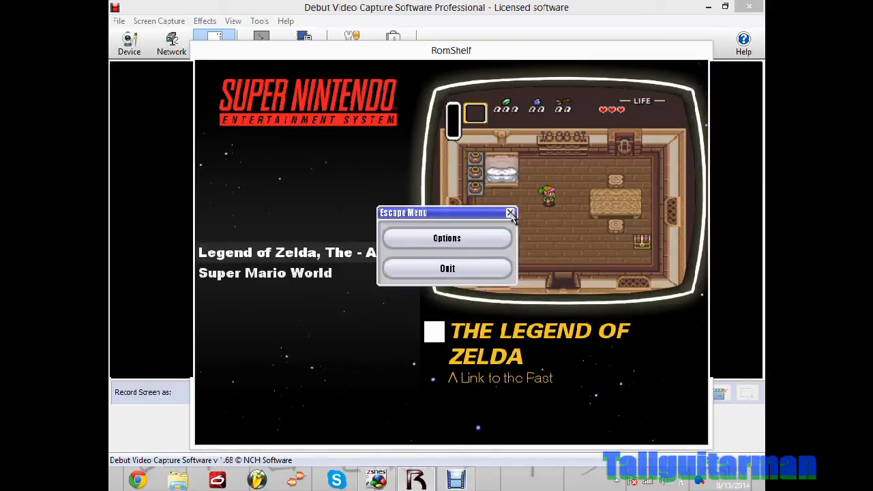
- Launch The Legend of Zelda from the game list and exit the emulator to test the new exit binding
{"action": "left_click", "coordinate": [511, 214]}
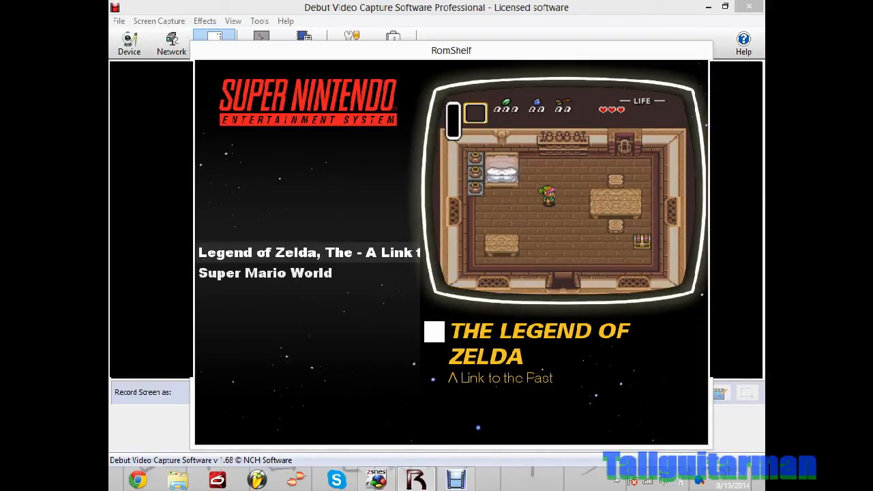
{"action": "key", "text": "Return"}
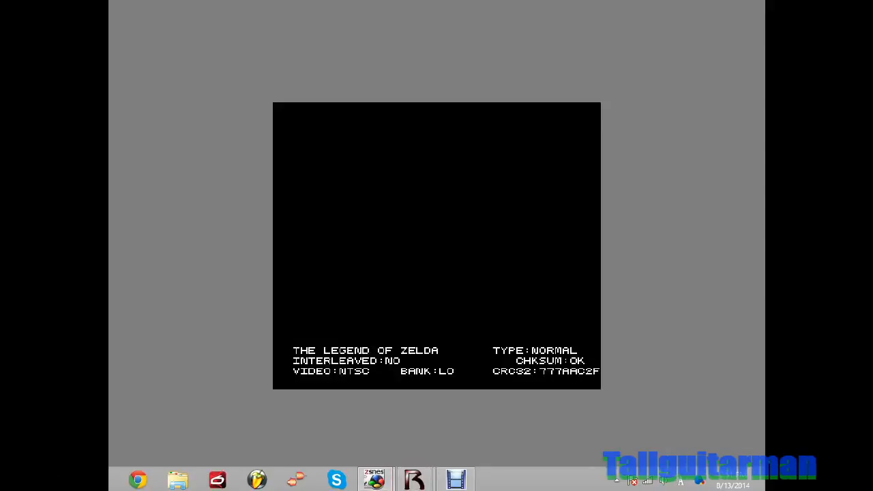
{"action": "key", "text": "Escape"}
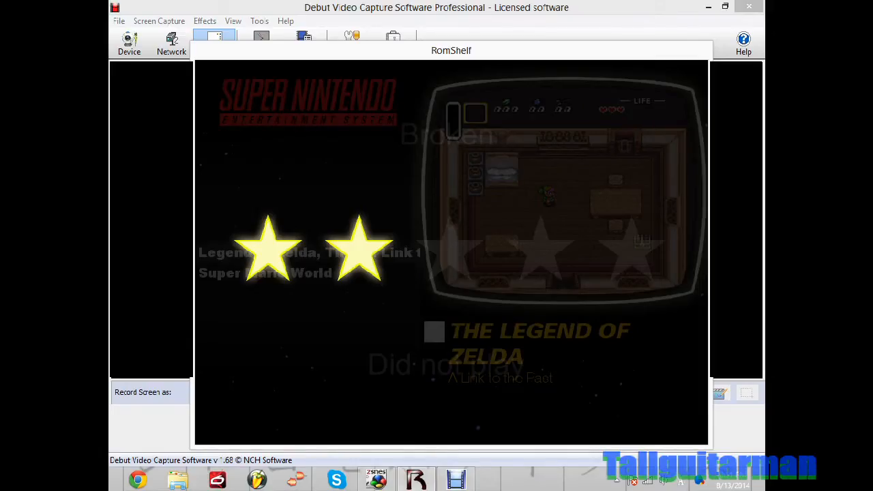
- Reopen the control settings and add the A key to the Exit Emulator Combo binding
{"action": "key", "text": "Escape"}
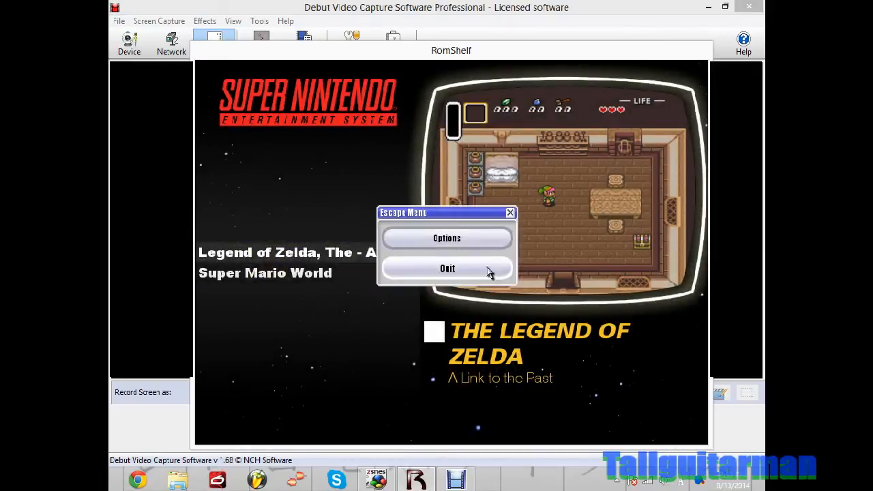
{"action": "left_click", "coordinate": [467, 240]}
{"action": "left_click", "coordinate": [460, 142]}
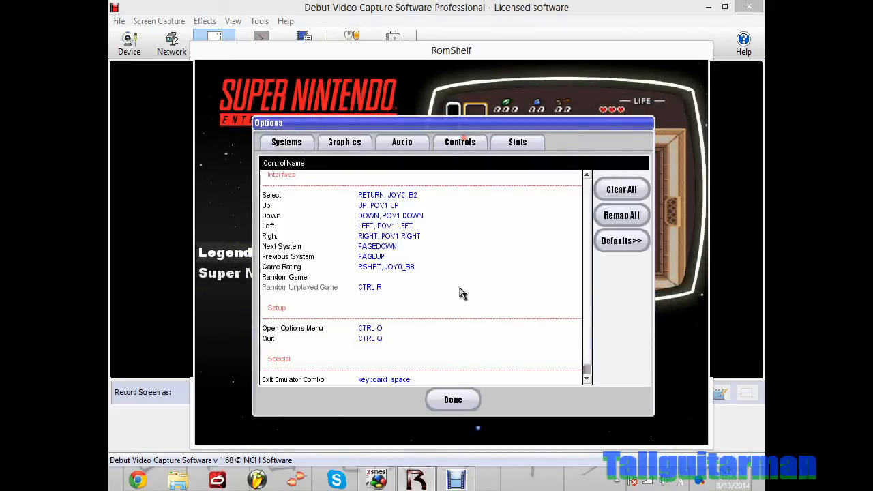
{"action": "scroll", "coordinate": [459, 292], "scroll_direction": "down", "scroll_amount": 1}
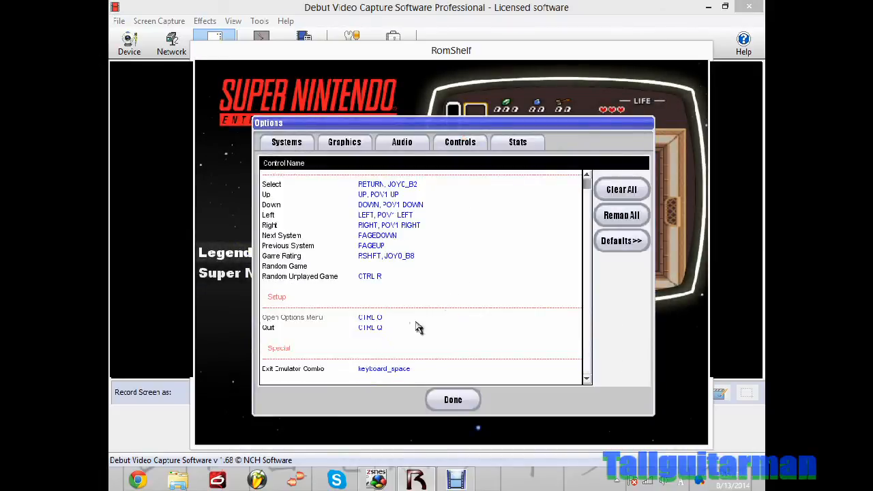
{"action": "left_click", "coordinate": [362, 369]}
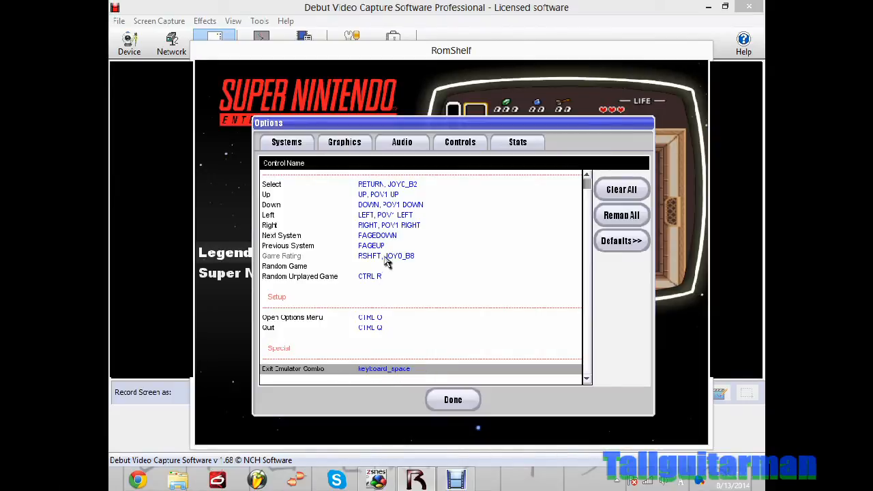
{"action": "double_click", "coordinate": [387, 374]}
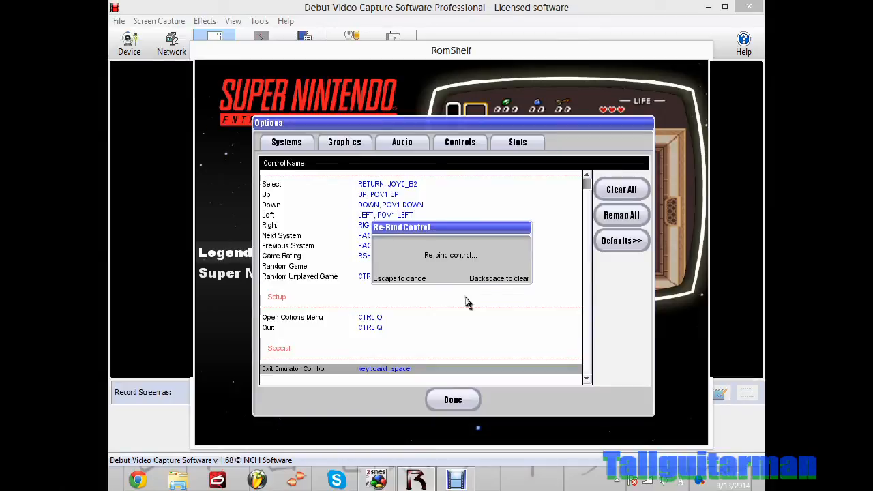
{"action": "key", "text": "a"}
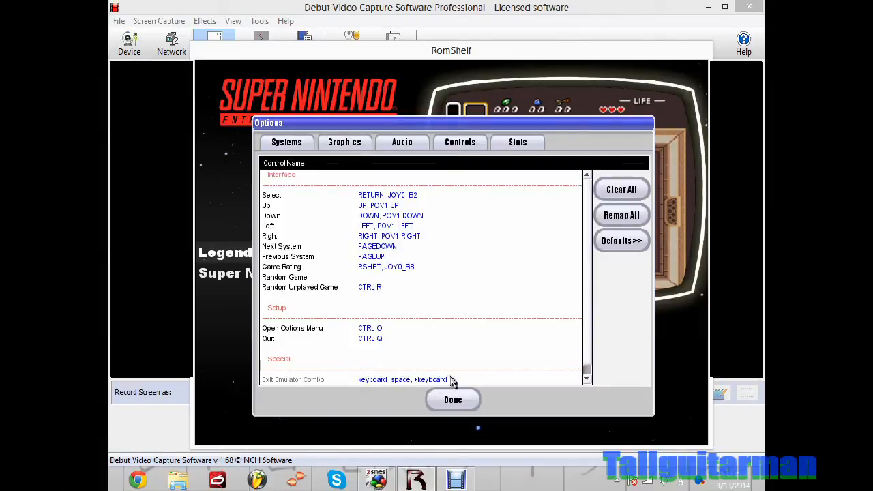
- Clear the whole Exit Emulator Combo binding
{"action": "left_click", "coordinate": [420, 379]}
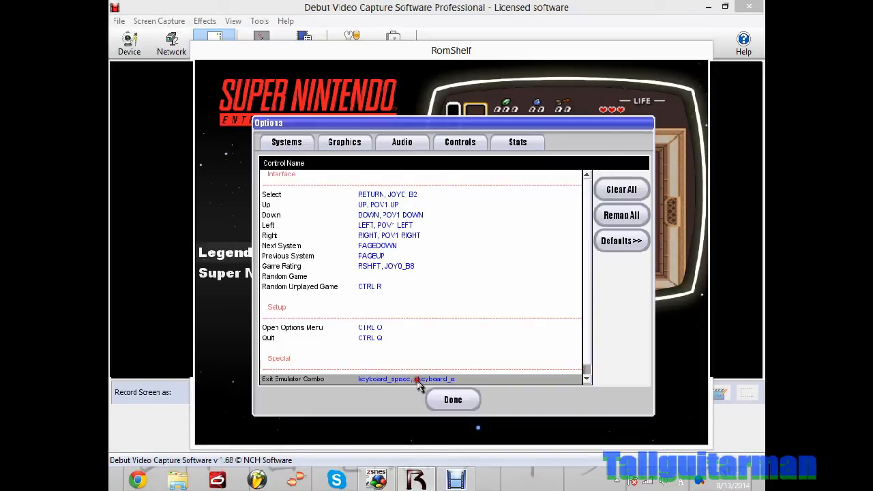
{"action": "double_click", "coordinate": [418, 381]}
{"action": "key", "text": "BackSpace"}
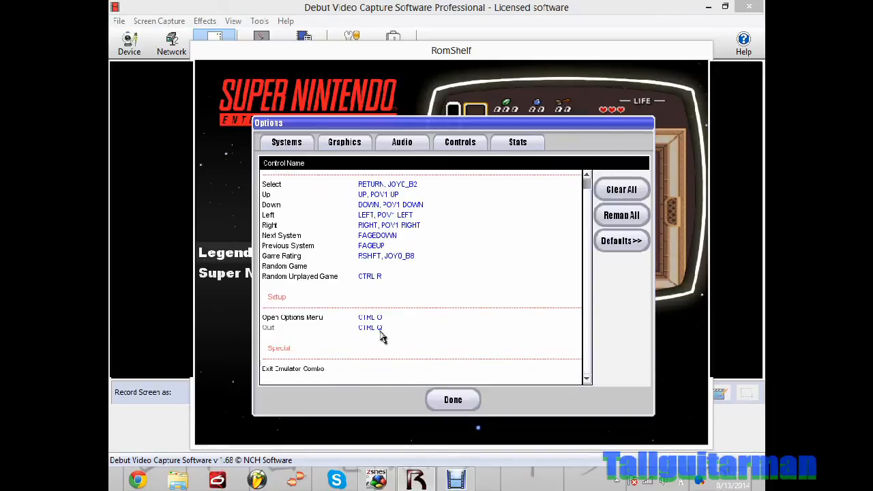
- Bind the Exit Emulator Combo to the space bar plus the A key and finish editing the options
{"action": "double_click", "coordinate": [381, 369]}
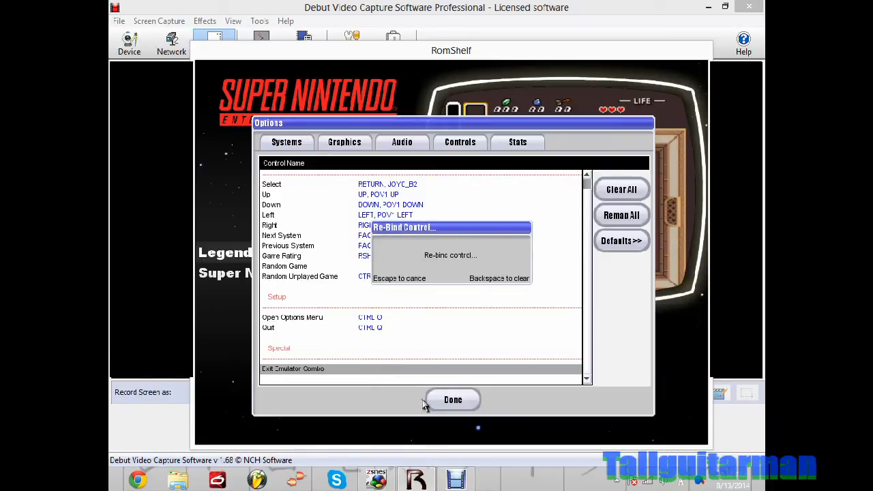
{"action": "key", "text": "space"}
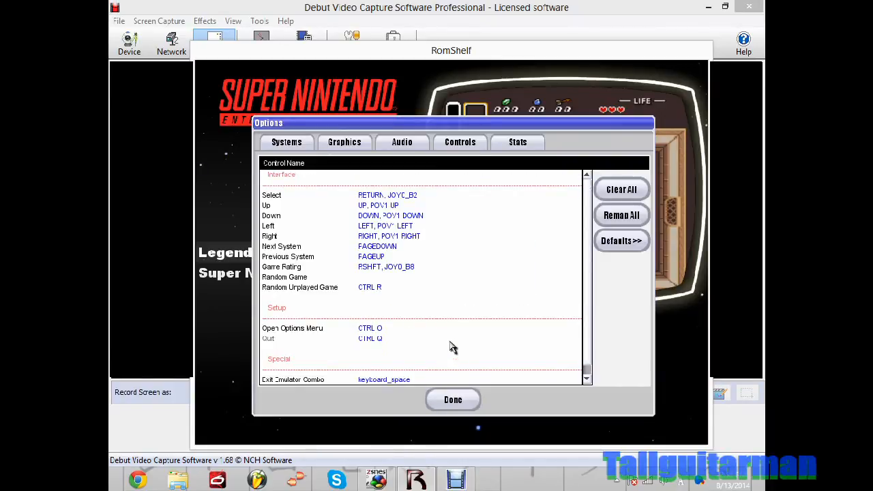
{"action": "left_click", "coordinate": [394, 372]}
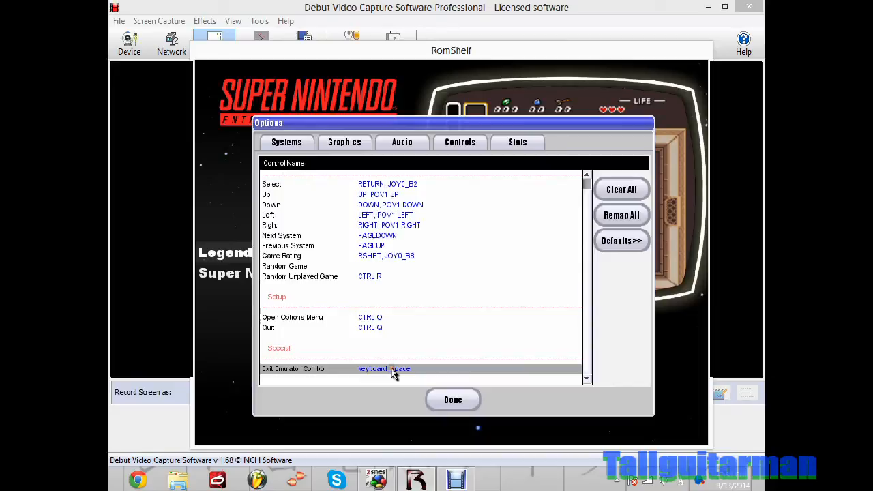
{"action": "double_click", "coordinate": [394, 371]}
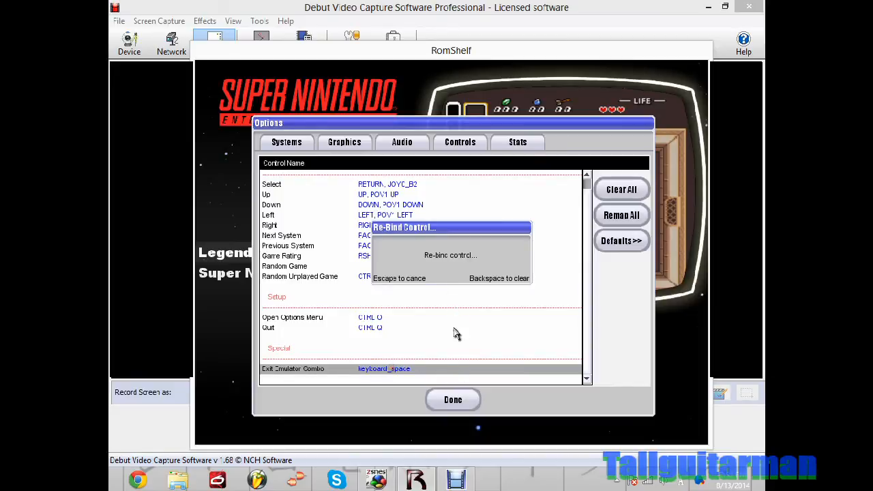
{"action": "key", "text": "a"}
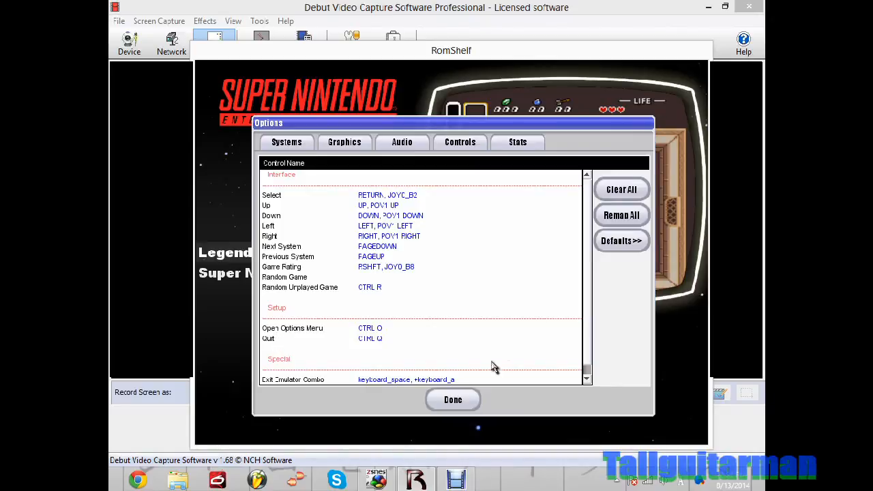
{"action": "left_click", "coordinate": [453, 399]}
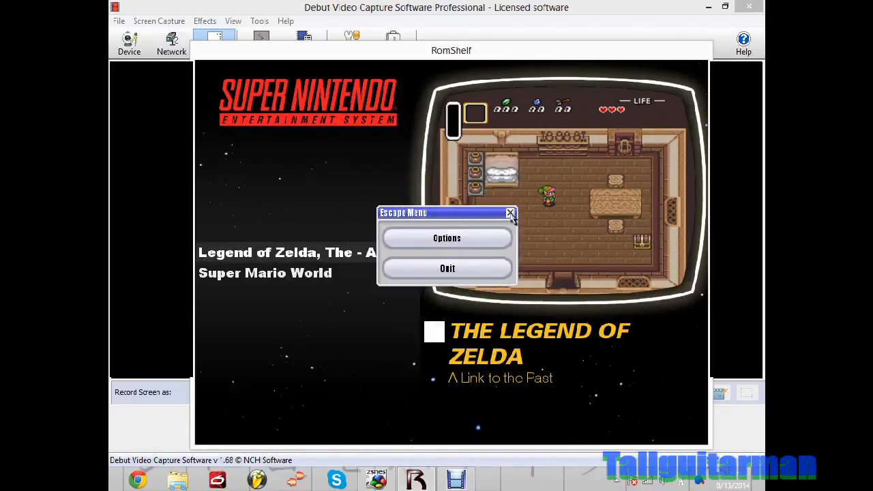
- Examine the statistics, audio and graphics options, and look through the list of available systems
{"action": "left_click", "coordinate": [456, 247]}
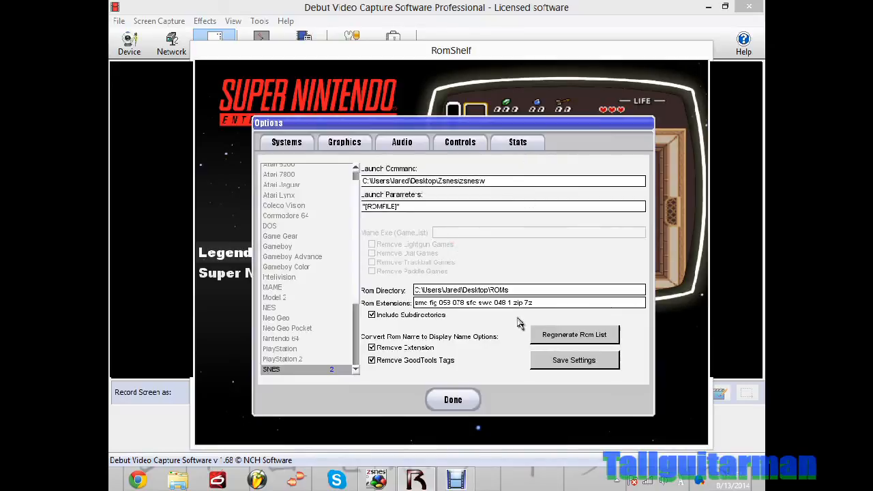
{"action": "left_click", "coordinate": [514, 148]}
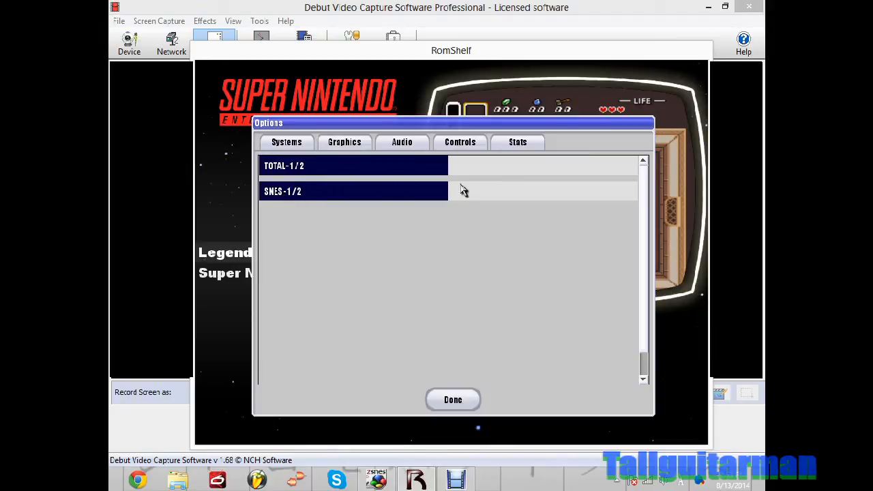
{"action": "left_click", "coordinate": [396, 147]}
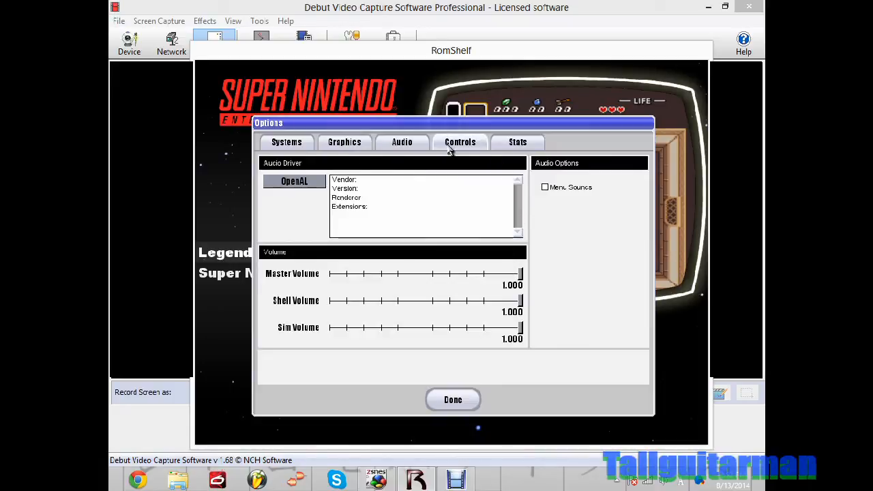
{"action": "left_click", "coordinate": [347, 144]}
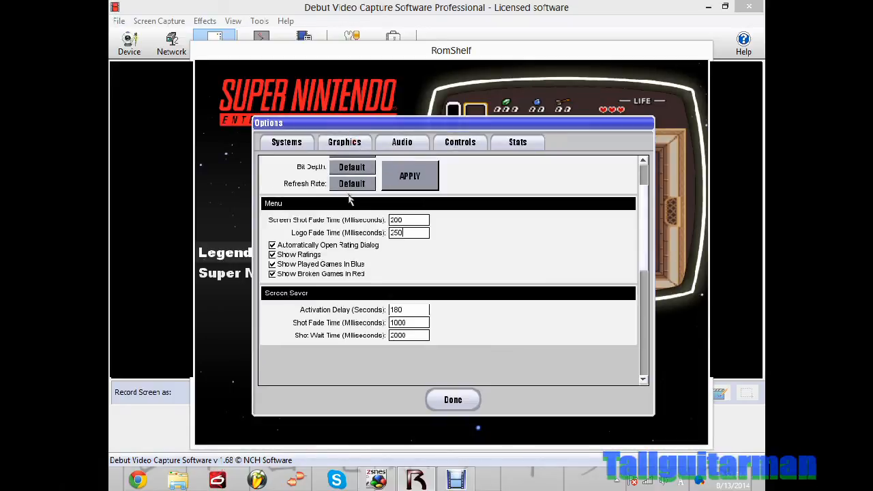
{"action": "left_click", "coordinate": [286, 142]}
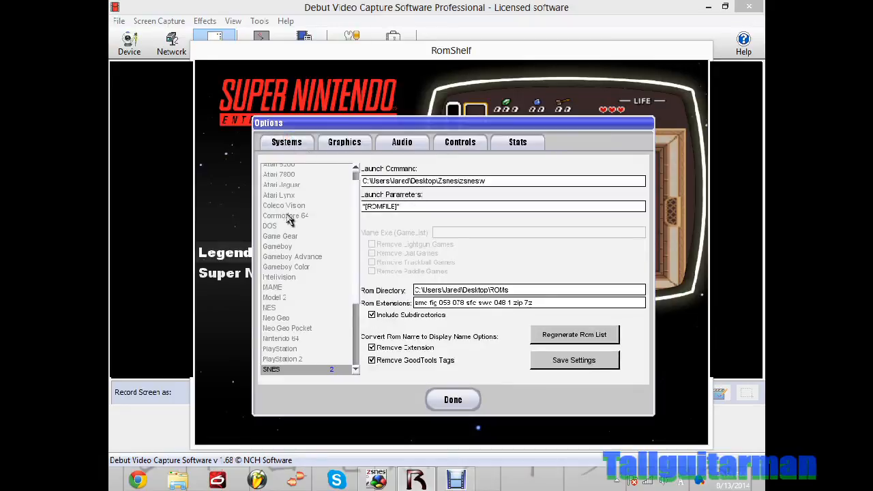
{"action": "scroll", "coordinate": [356, 303], "scroll_direction": "down", "scroll_amount": 3}
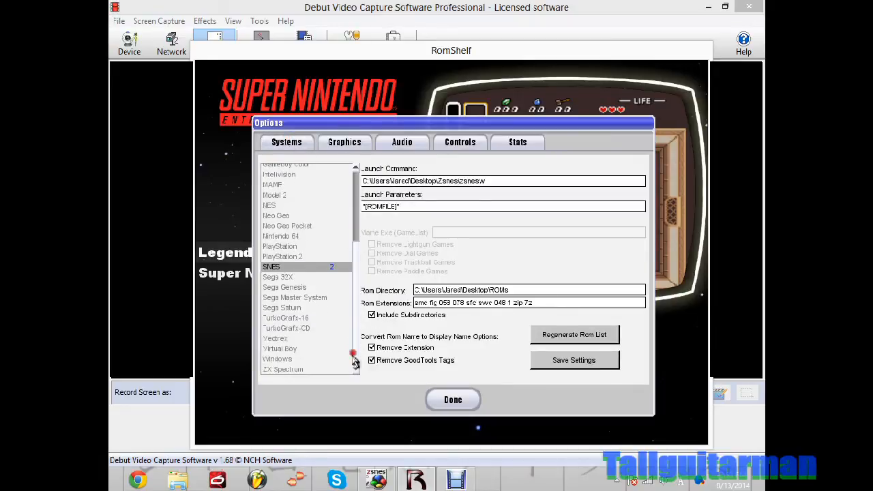
- Examine the launch and ROM settings of the Neo Geo, NES, MAME and Gameboy systems, along with the graphics options
{"action": "scroll", "coordinate": [365, 339], "scroll_direction": "down", "scroll_amount": 1}
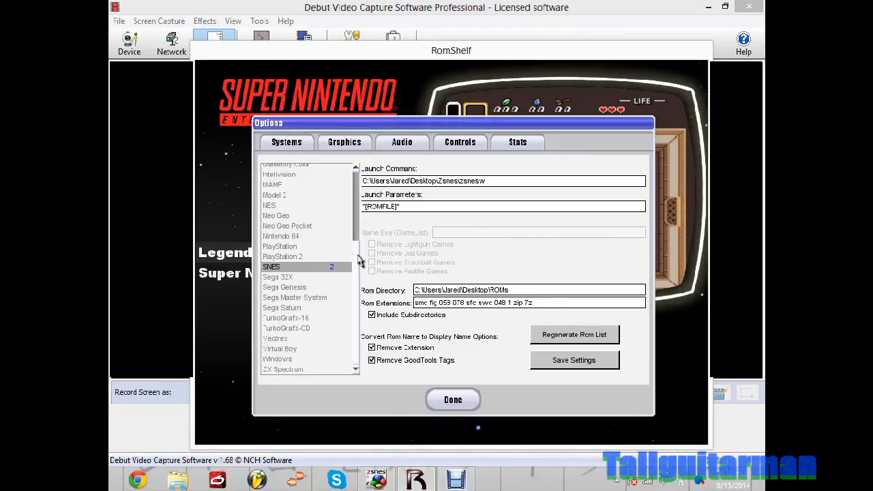
{"action": "left_click", "coordinate": [298, 226]}
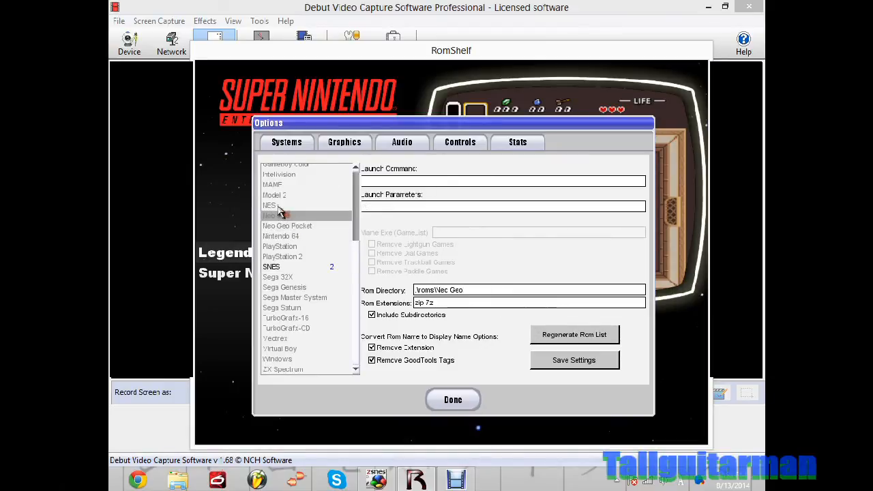
{"action": "left_click", "coordinate": [276, 205]}
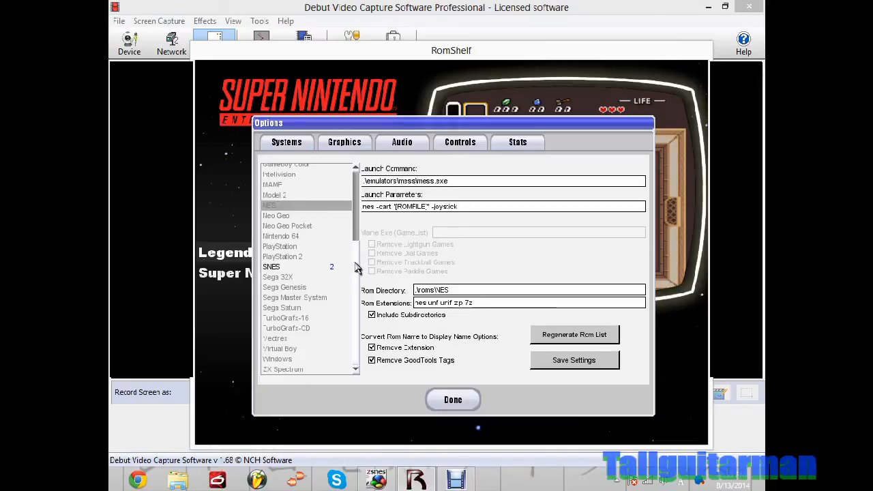
{"action": "left_click_drag", "start_coordinate": [359, 230], "coordinate": [360, 198]}
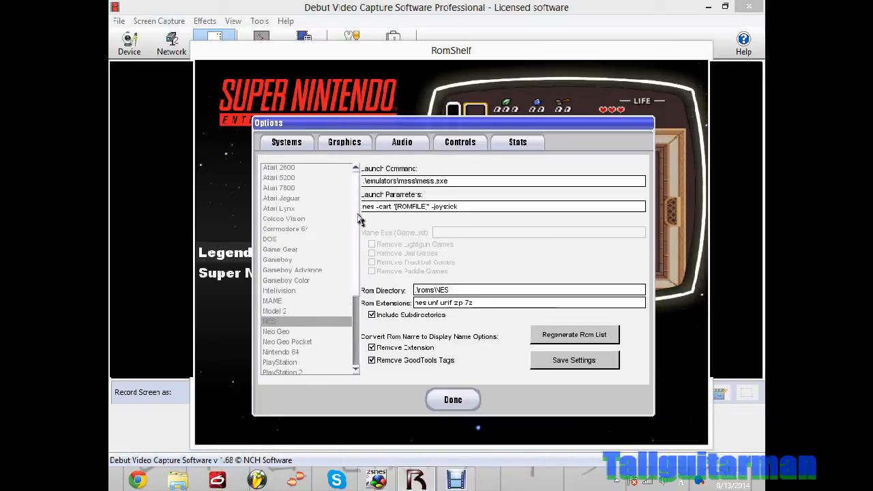
{"action": "mouse_move", "coordinate": [462, 127]}
{"action": "left_mouse_down"}
{"action": "mouse_move", "coordinate": [461, 149]}
{"action": "mouse_move", "coordinate": [471, 67]}
{"action": "mouse_move", "coordinate": [552, 80]}
{"action": "mouse_move", "coordinate": [552, 64]}
{"action": "mouse_move", "coordinate": [389, 186]}
{"action": "mouse_move", "coordinate": [311, 109]}
{"action": "mouse_move", "coordinate": [461, 109]}
{"action": "mouse_move", "coordinate": [451, 108]}
{"action": "left_mouse_up"}
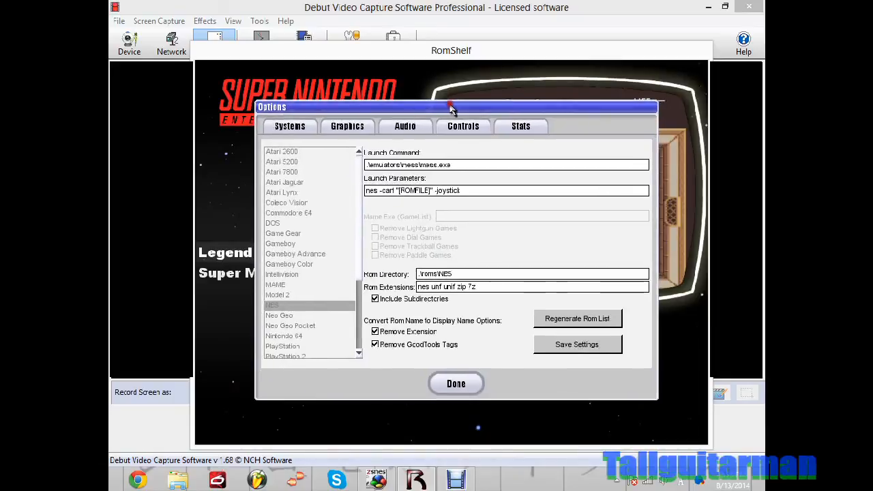
{"action": "left_click", "coordinate": [277, 294]}
{"action": "left_click", "coordinate": [277, 284]}
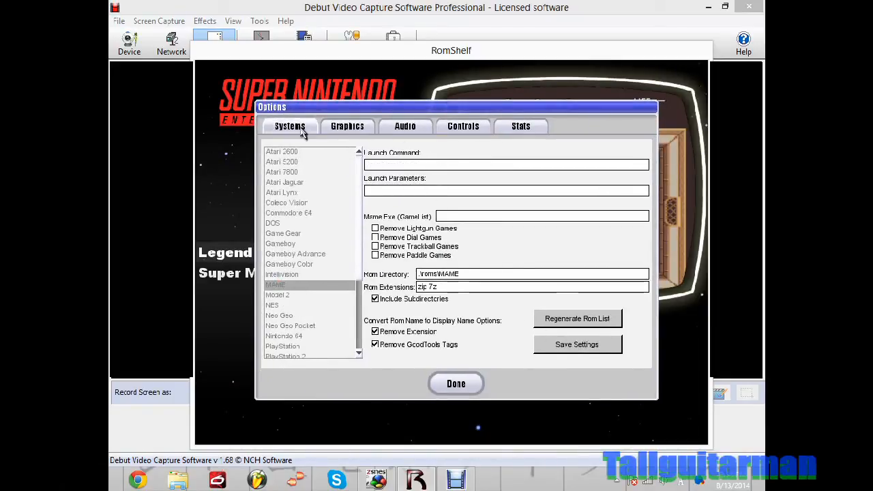
{"action": "left_click", "coordinate": [346, 129]}
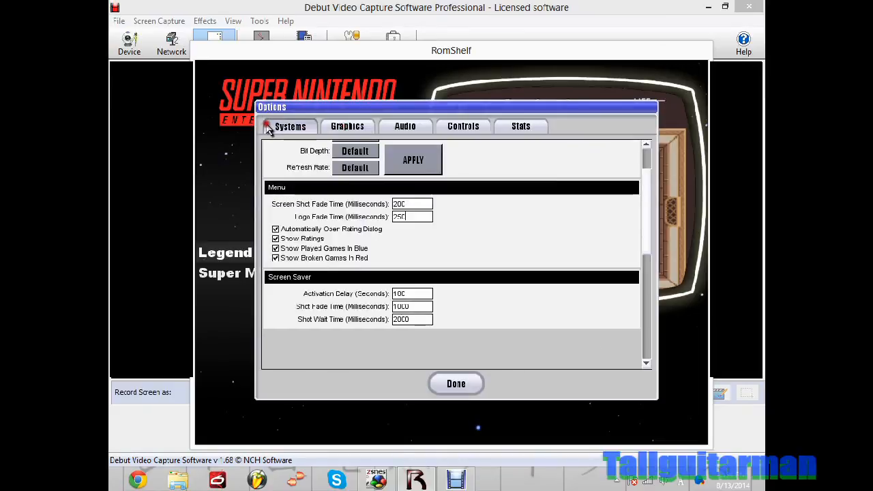
{"action": "left_click", "coordinate": [288, 127]}
{"action": "left_click", "coordinate": [283, 244]}
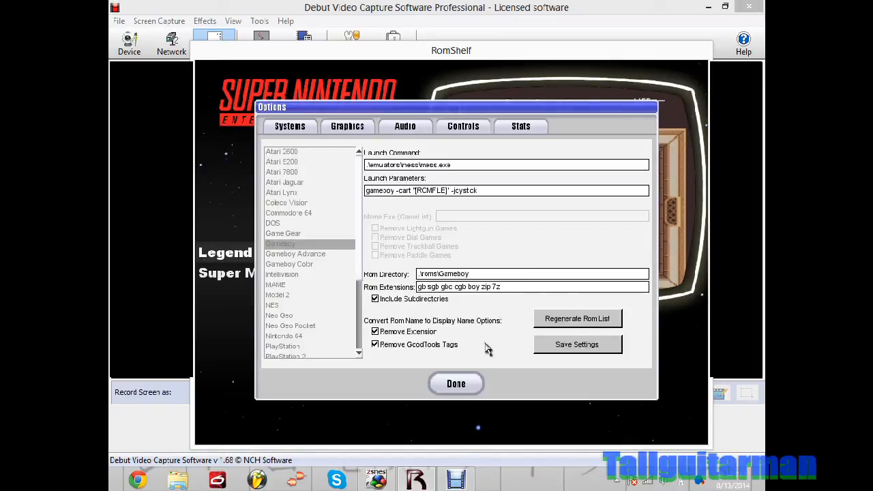
- Finish with the RomShelf options and switch to the Debut Video Capture window
{"action": "left_click", "coordinate": [459, 384]}
{"action": "left_click", "coordinate": [157, 421]}
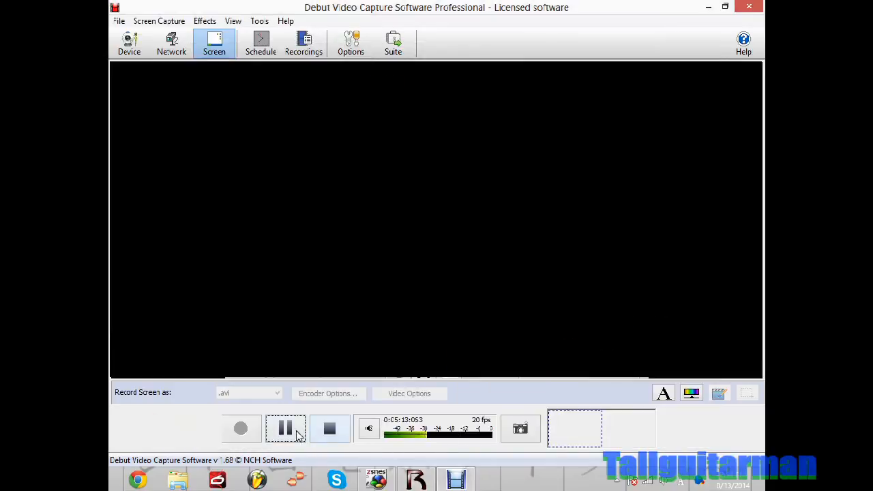